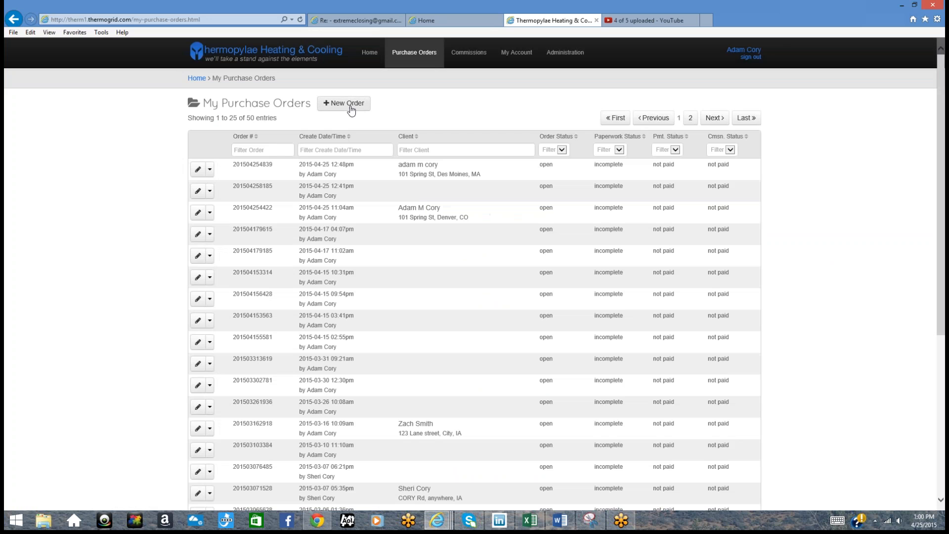
Step: Start a new purchase order and enter the client's first and last name
left_click(355, 104)
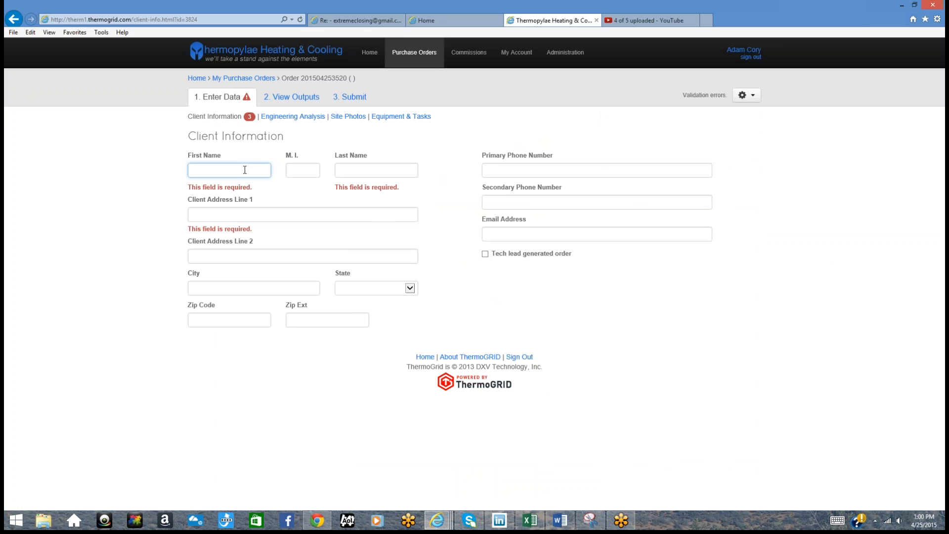
left_click(354, 170)
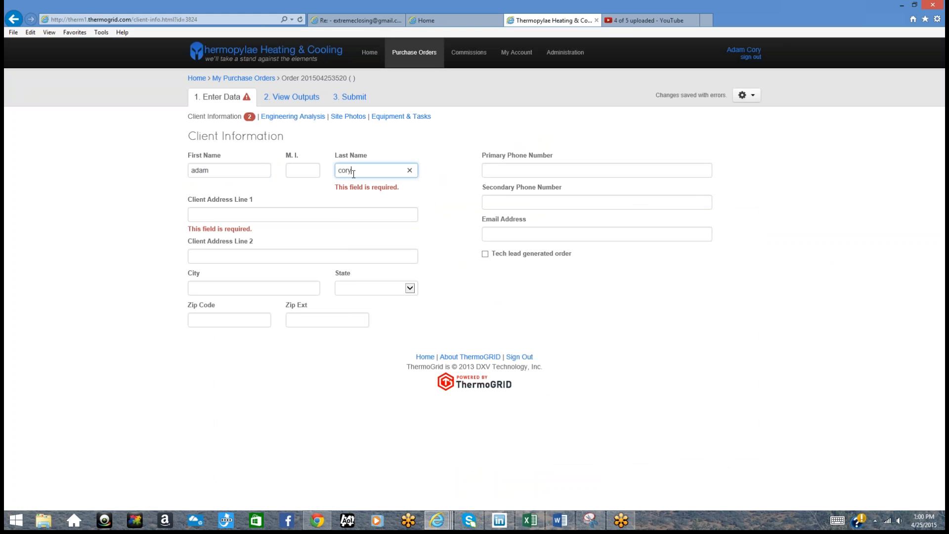
Step: Fill in the client's first address line, city and state
left_click(297, 217)
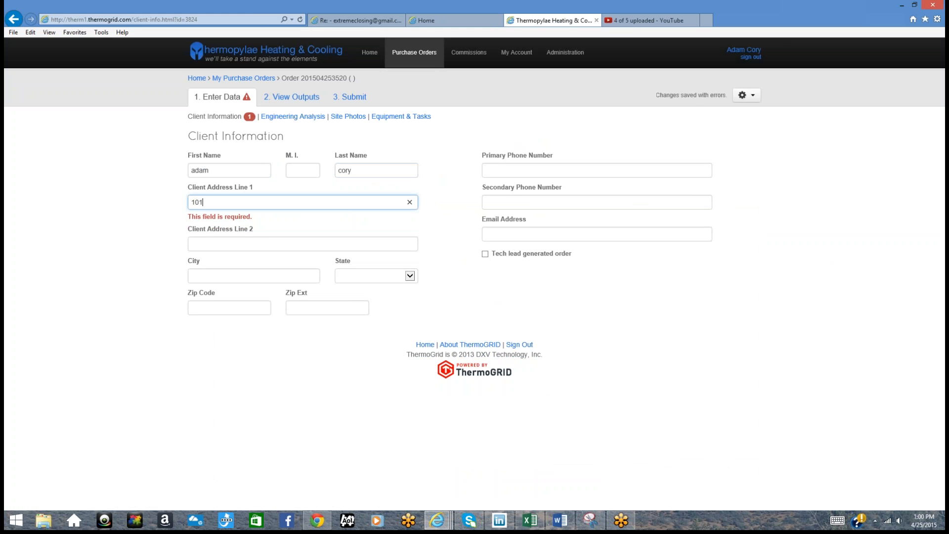
left_click(206, 275)
type("des moines")
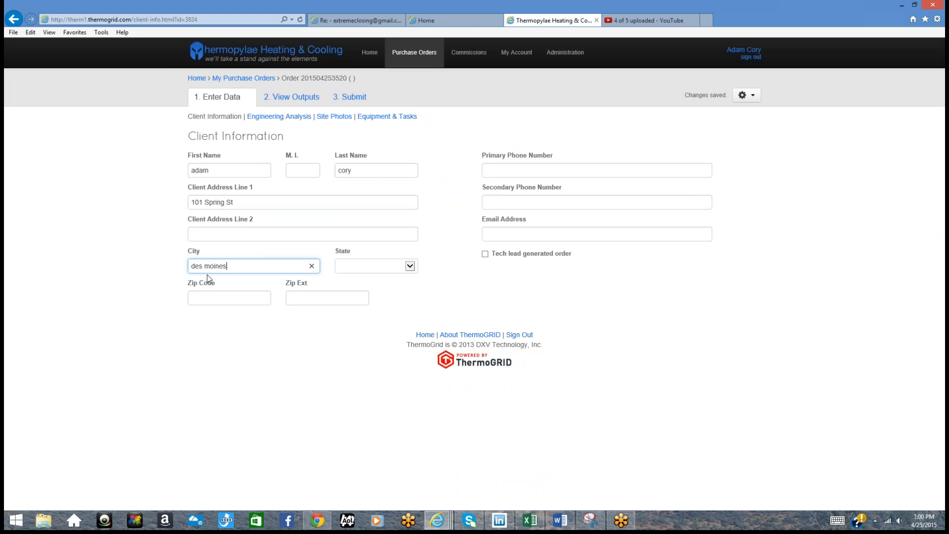
left_click(373, 271)
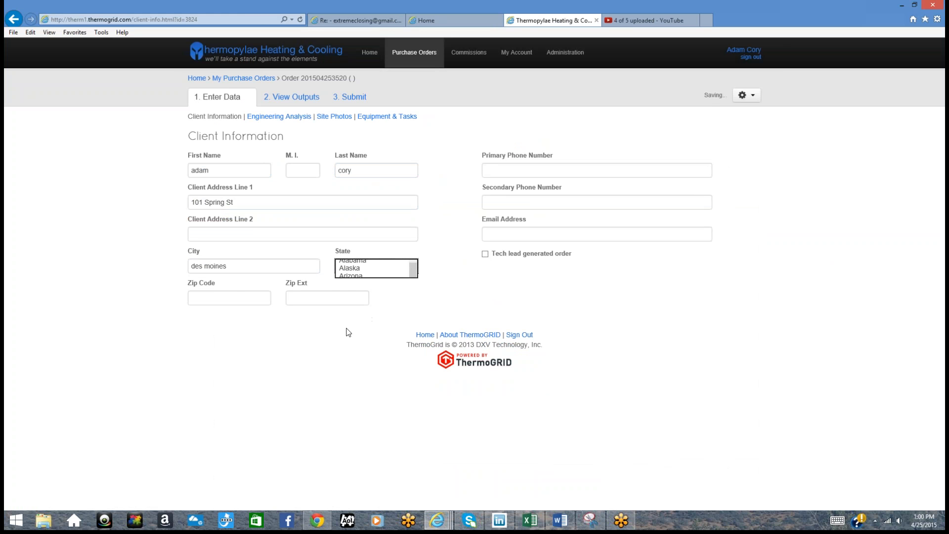
left_click(348, 332)
left_click(237, 297)
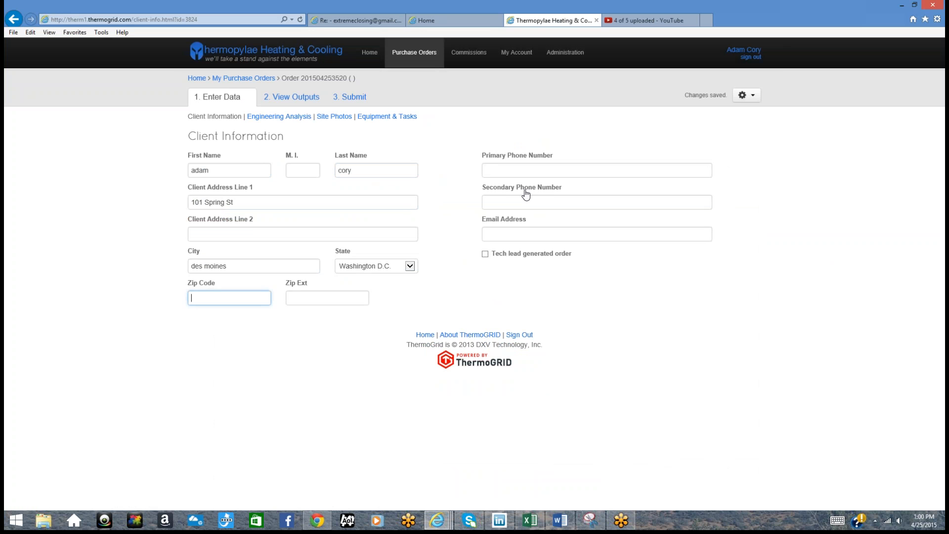
left_click(509, 237)
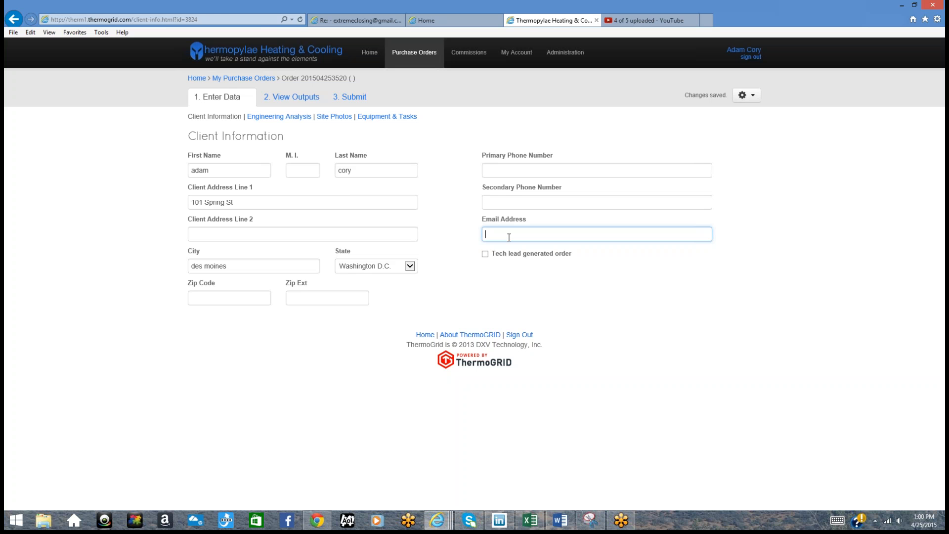
Step: Enter the client's e-mail address and primary phone number
left_click(491, 173)
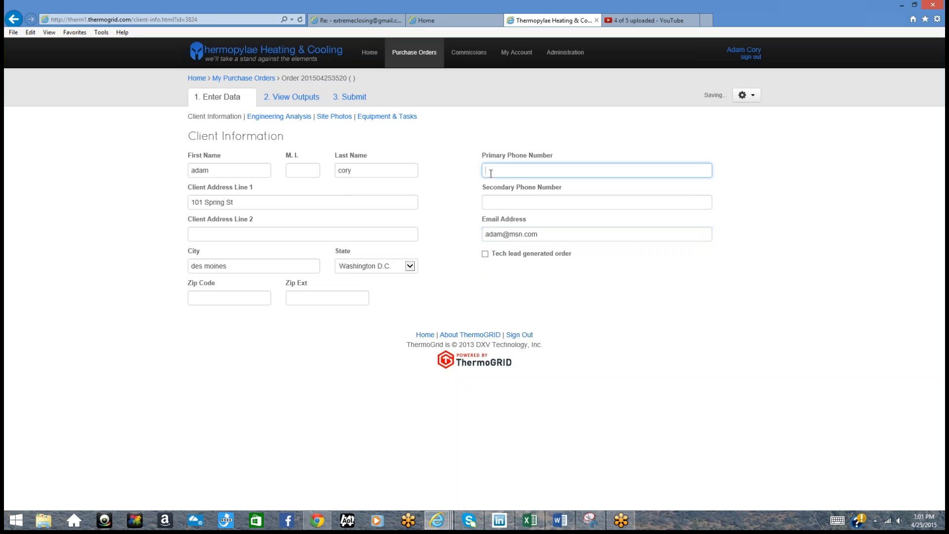
type("555-555-5555")
Step: Mark the order as tech lead generated, then go to the Administration area
left_click(485, 254)
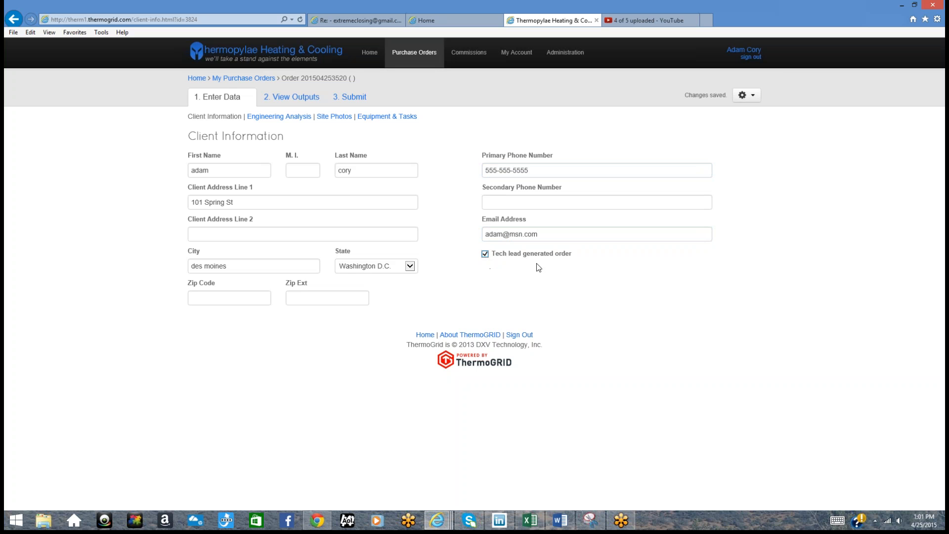
left_click_drag(574, 255, 492, 262)
left_click(485, 254)
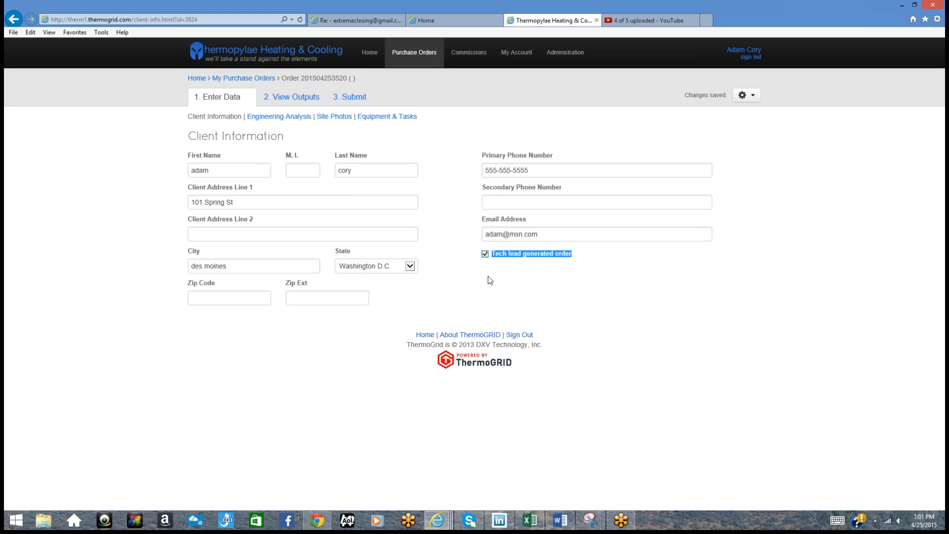
left_click(489, 276)
left_click(564, 54)
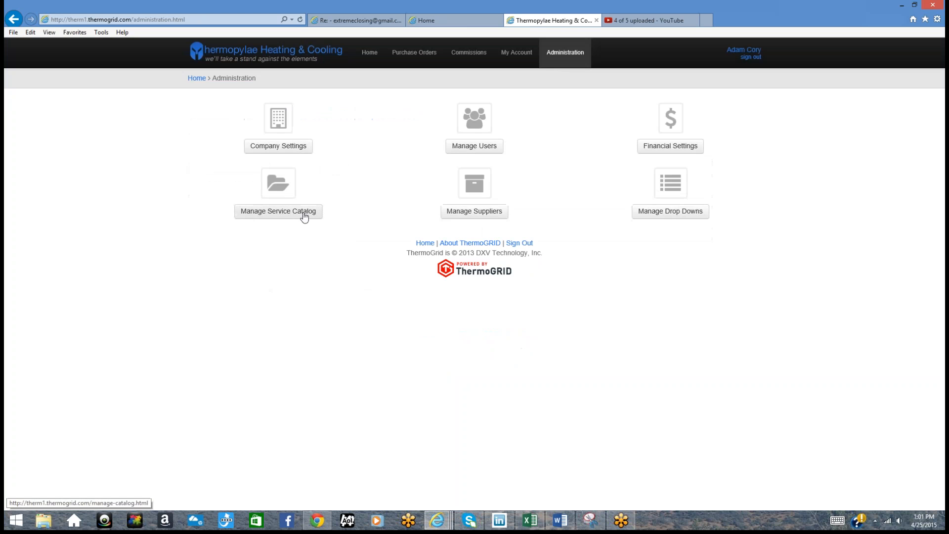
Step: Open Financial Settings > Commission Scale and switch the table to edit mode
left_click(661, 146)
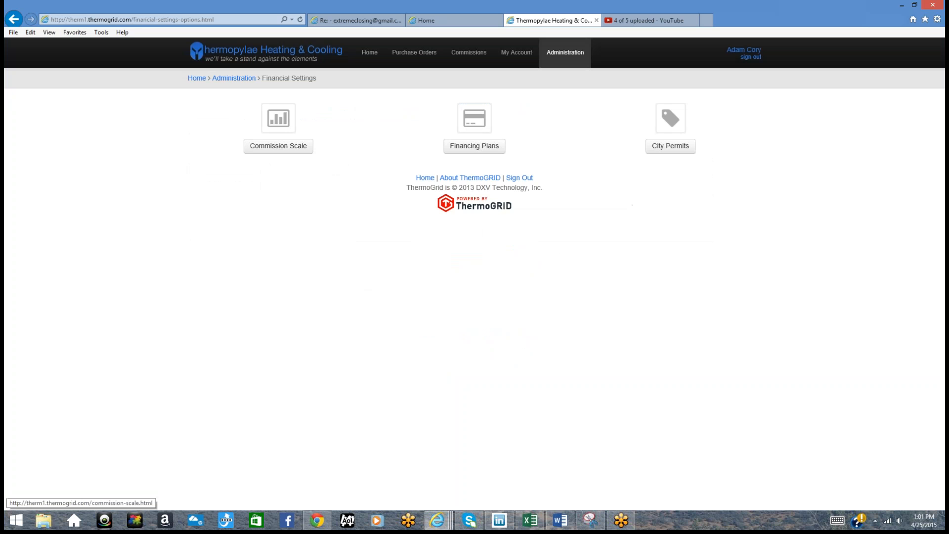
left_click(292, 148)
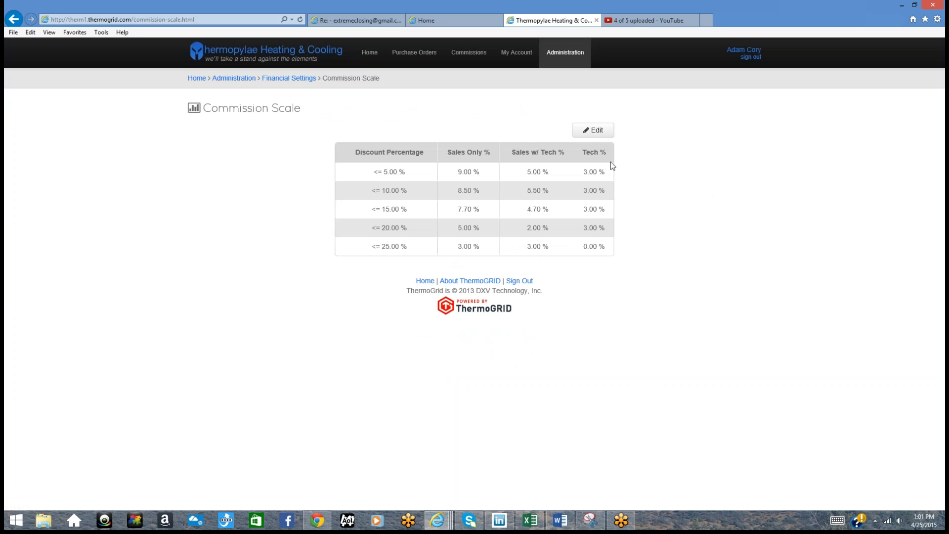
left_click(599, 129)
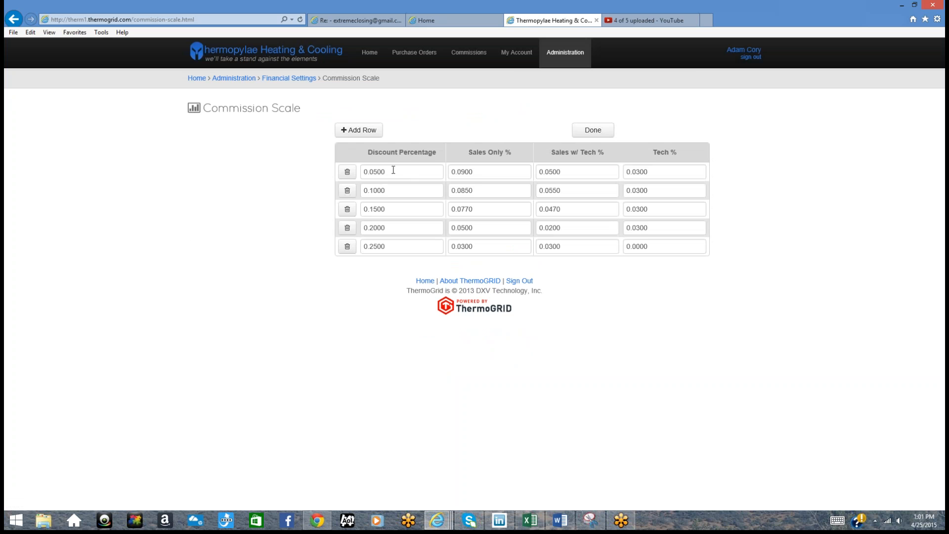
Step: Review each row's discount, Sales Only, Sales w/ Tech and Tech percentages
left_click_drag(393, 171, 343, 173)
left_click_drag(395, 191, 368, 191)
double_click(402, 207)
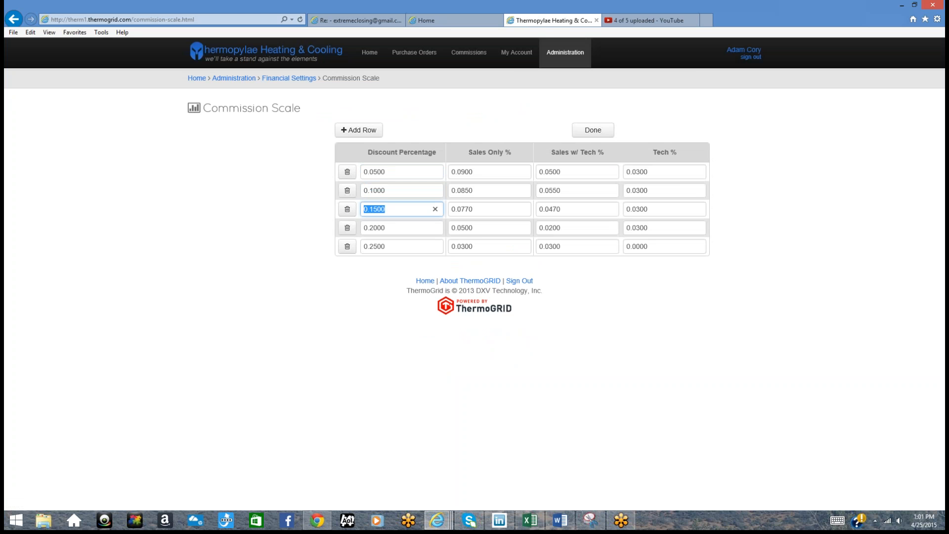
double_click(387, 227)
double_click(487, 171)
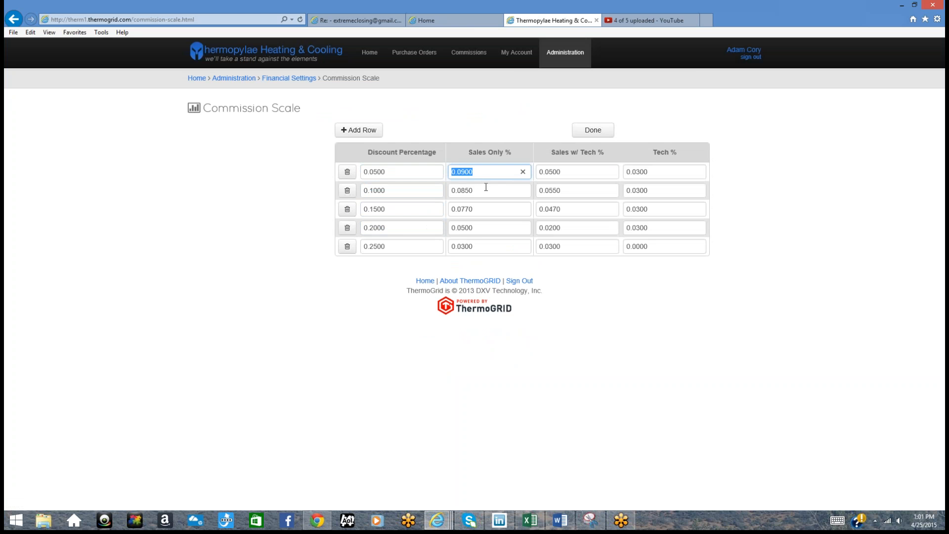
double_click(484, 190)
double_click(464, 208)
double_click(465, 227)
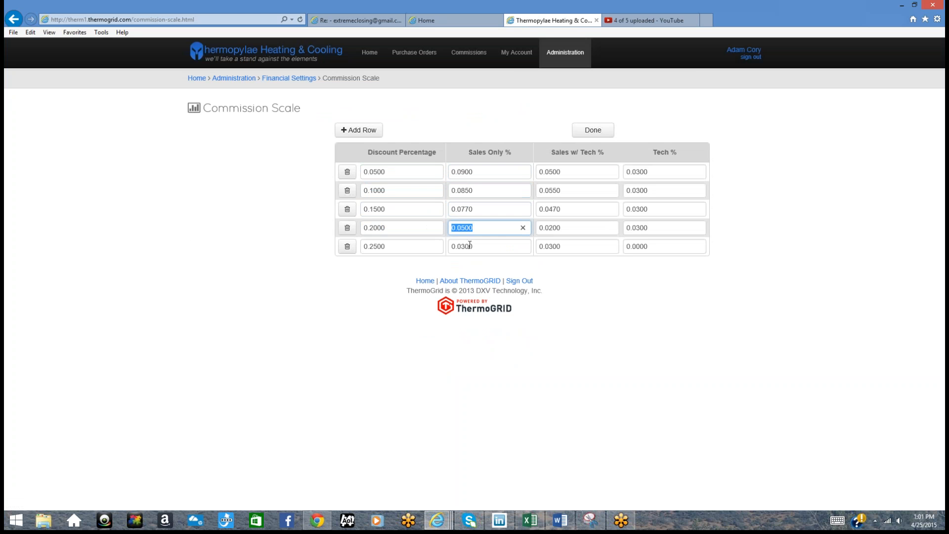
double_click(472, 246)
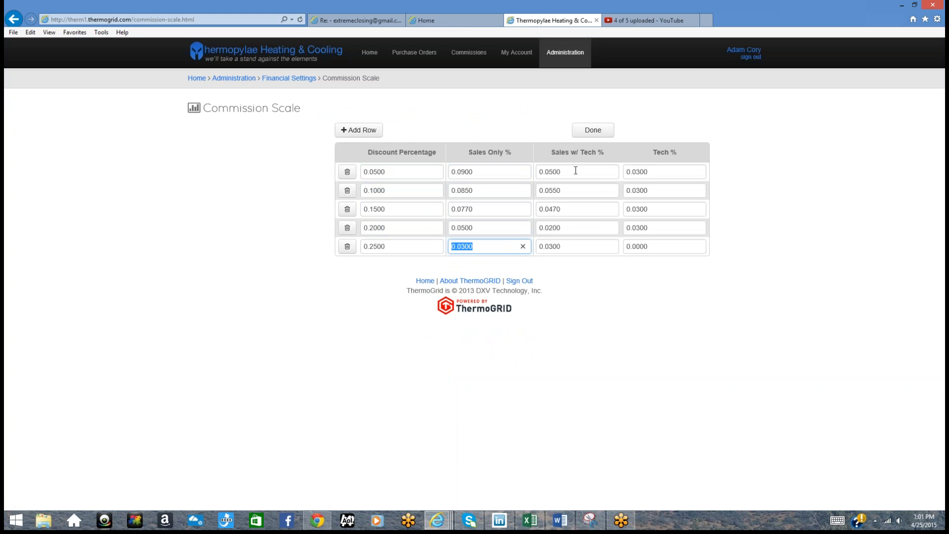
double_click(547, 173)
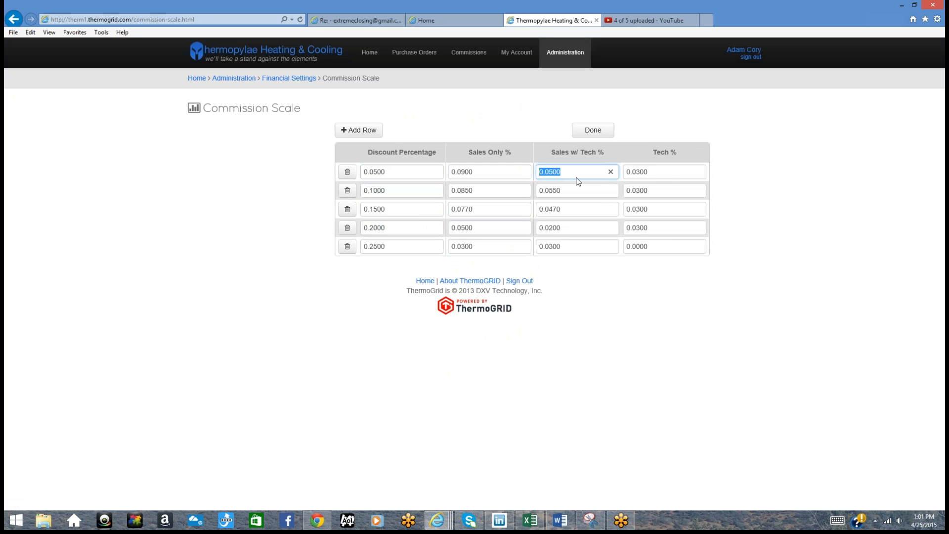
left_click(667, 172)
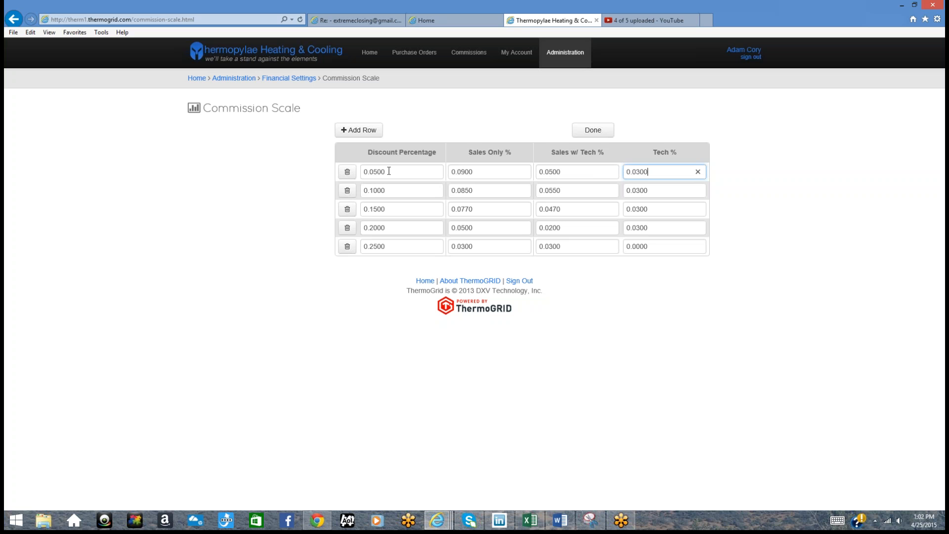
double_click(474, 172)
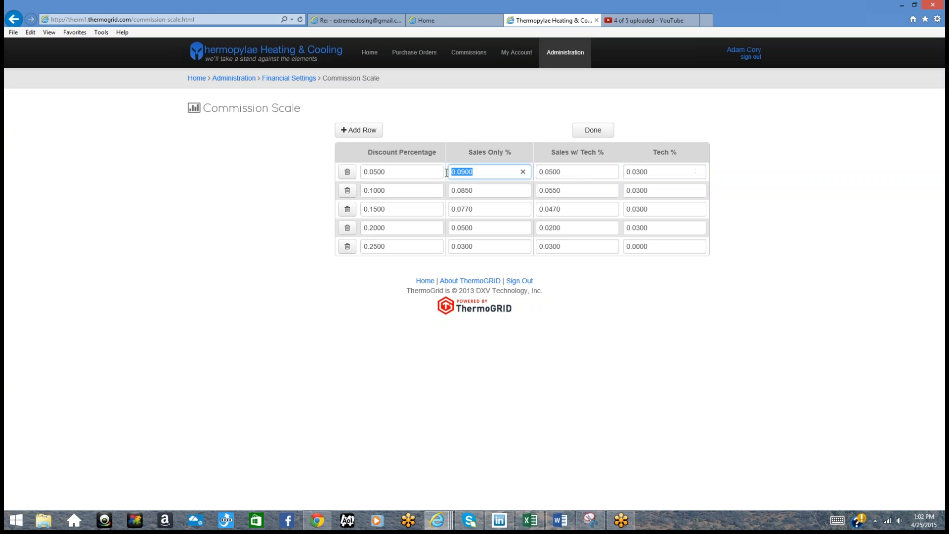
double_click(650, 172)
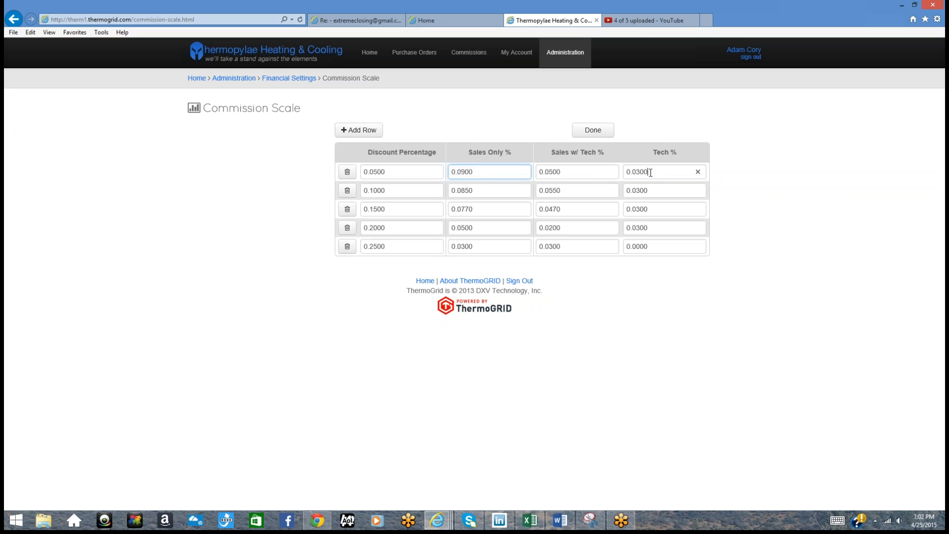
Step: Change row 1's Sales w/ Tech value from 0.0500 to 0.0900 and save it
left_click(550, 172)
key("BackSpace")
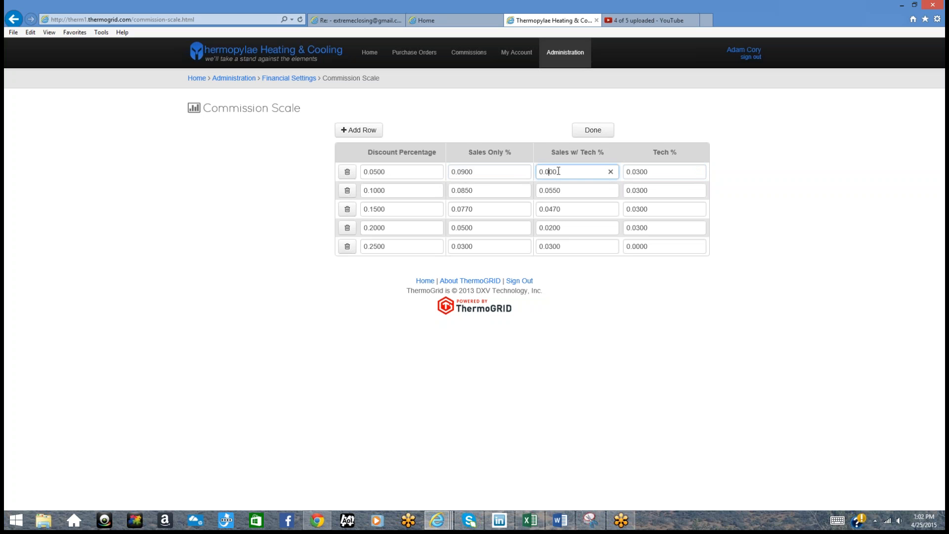
type("6")
left_click(510, 153)
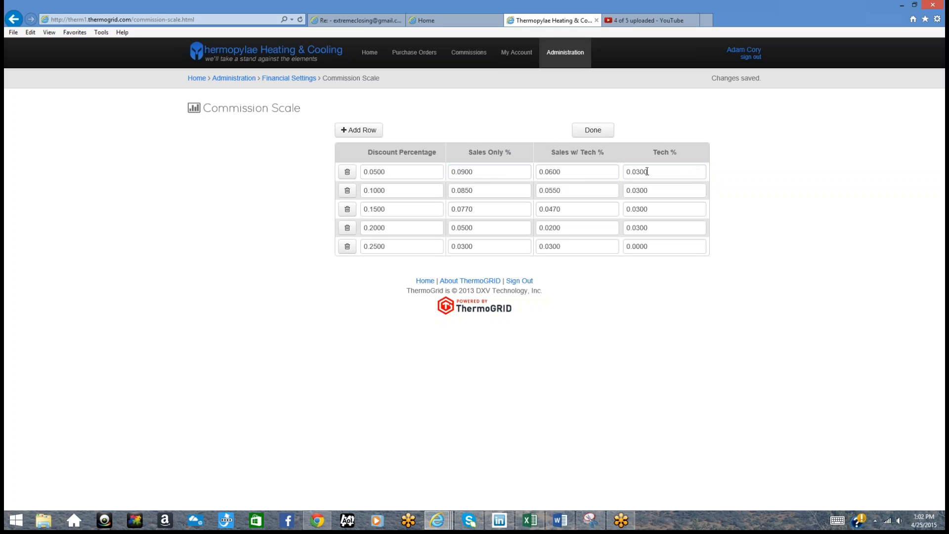
left_click(554, 173)
key("BackSpace")
type("9")
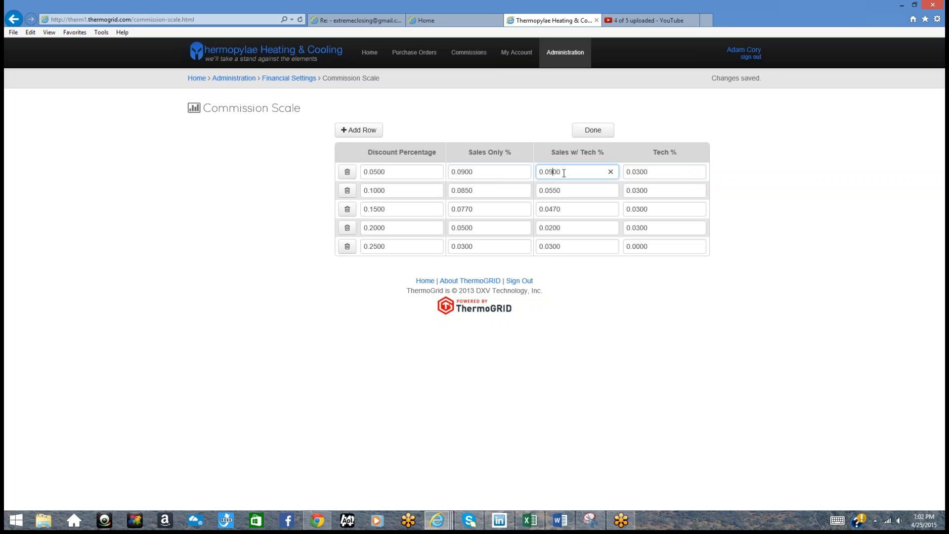
left_click(527, 140)
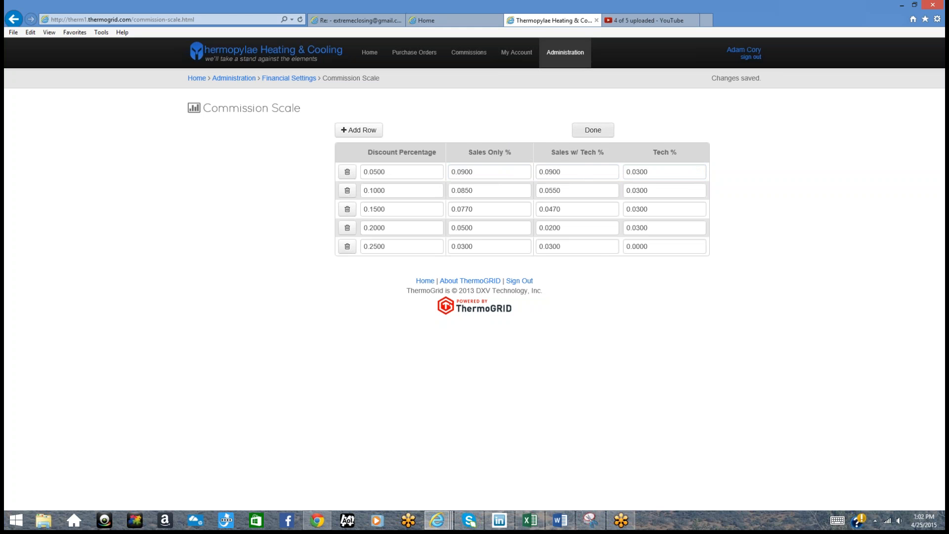
Step: Finish the commission scale edit, reopen the new order still tech-lead flagged, and view Engineering Analysis
left_click(593, 130)
left_click(413, 53)
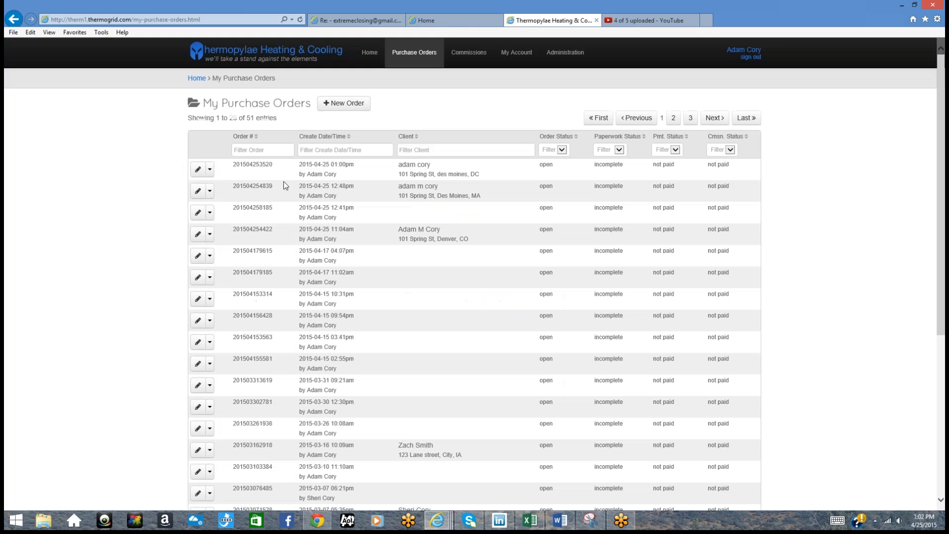
left_click(198, 169)
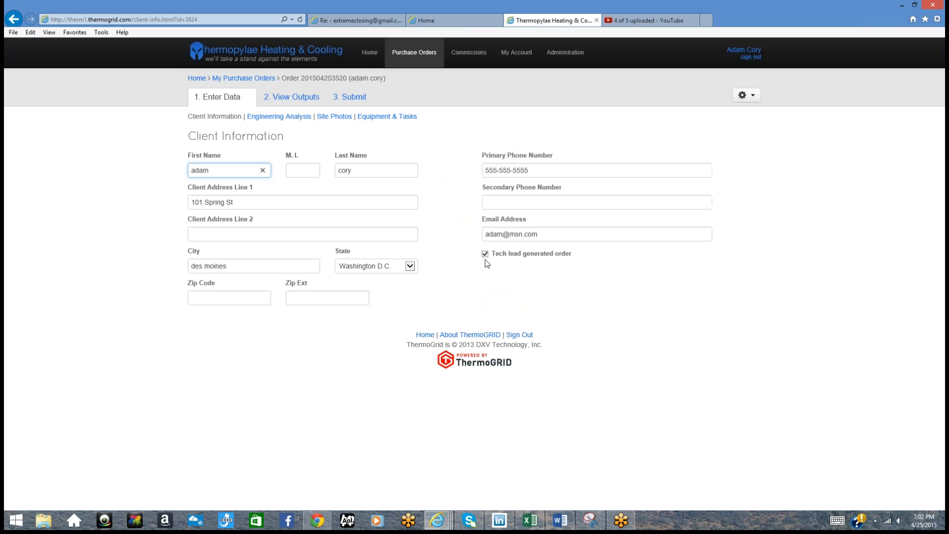
left_click(485, 254)
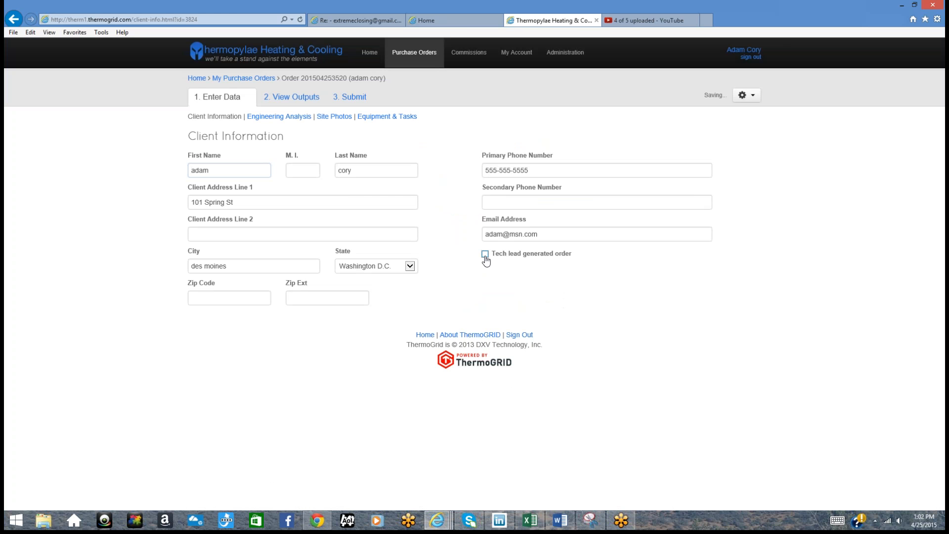
left_click(485, 254)
left_click(274, 121)
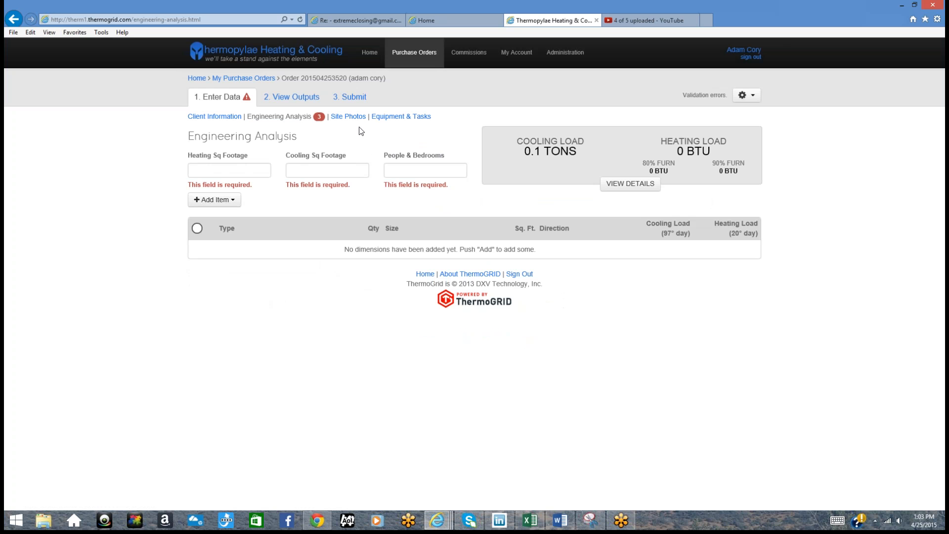
Step: Move from the order's Site Photos page to its Equipment & Tasks page
left_click(348, 117)
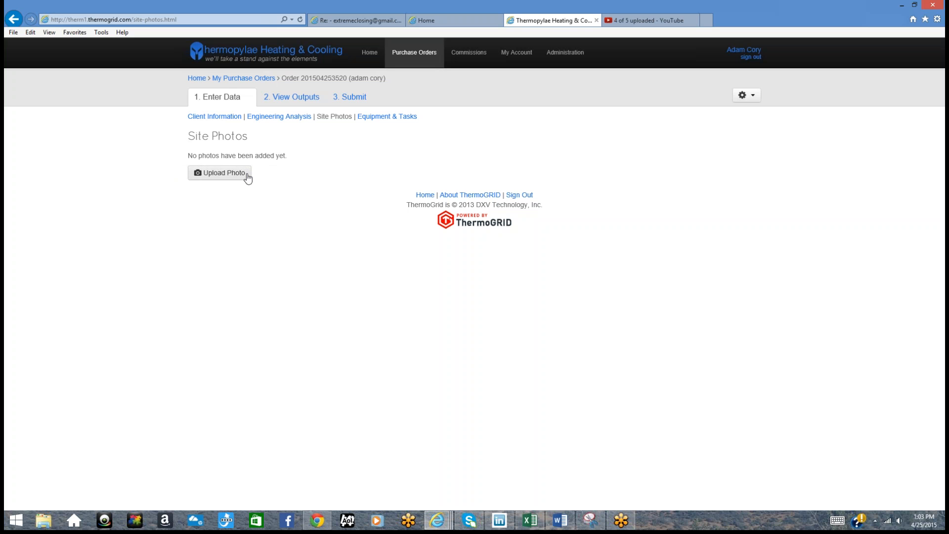
left_click(383, 117)
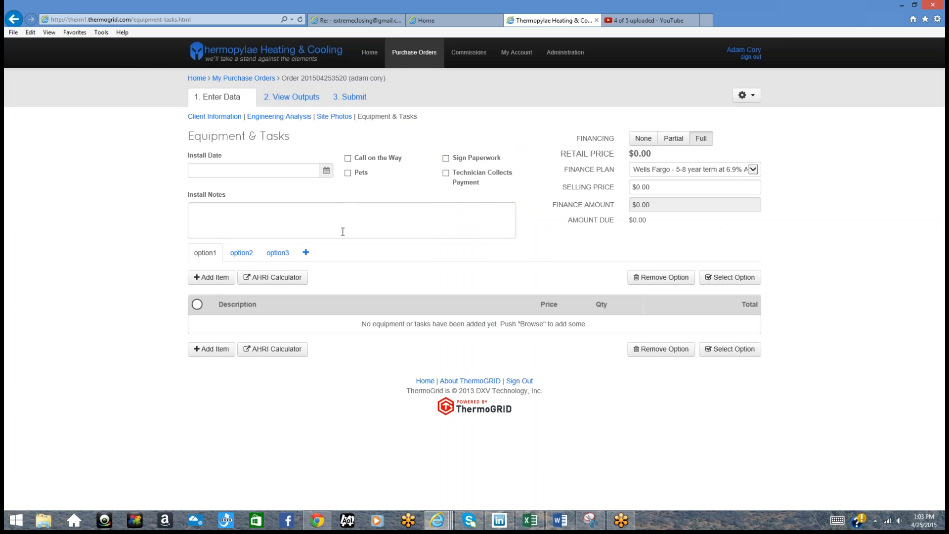
Step: Add an up-flow Premium Furnace, 96% 2-Stage, 70.3 BTU, to option1
left_click(210, 277)
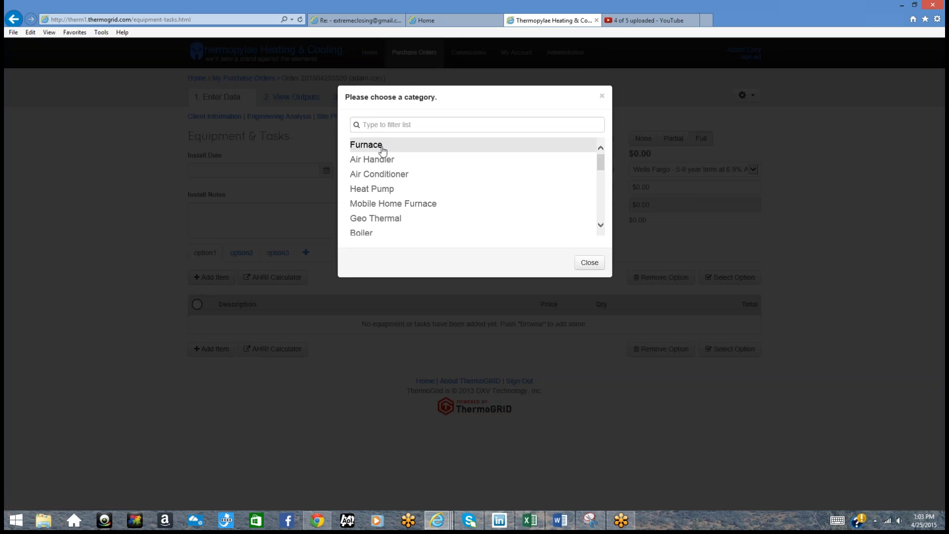
left_click(382, 148)
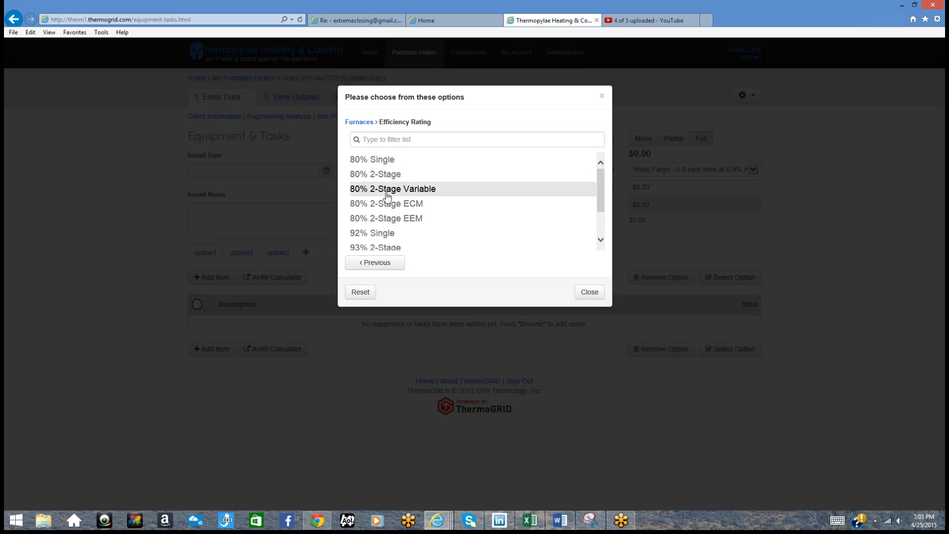
scroll(388, 198, "down", 2)
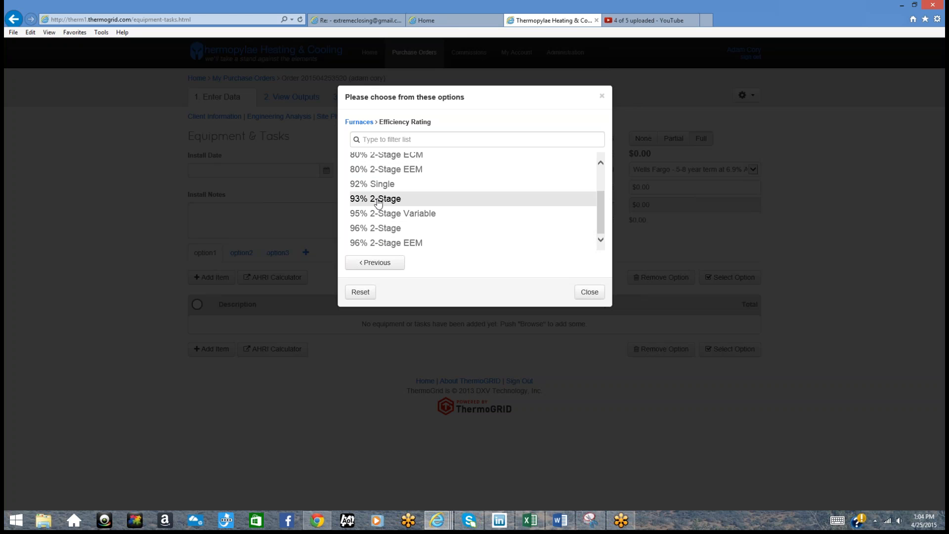
left_click(385, 231)
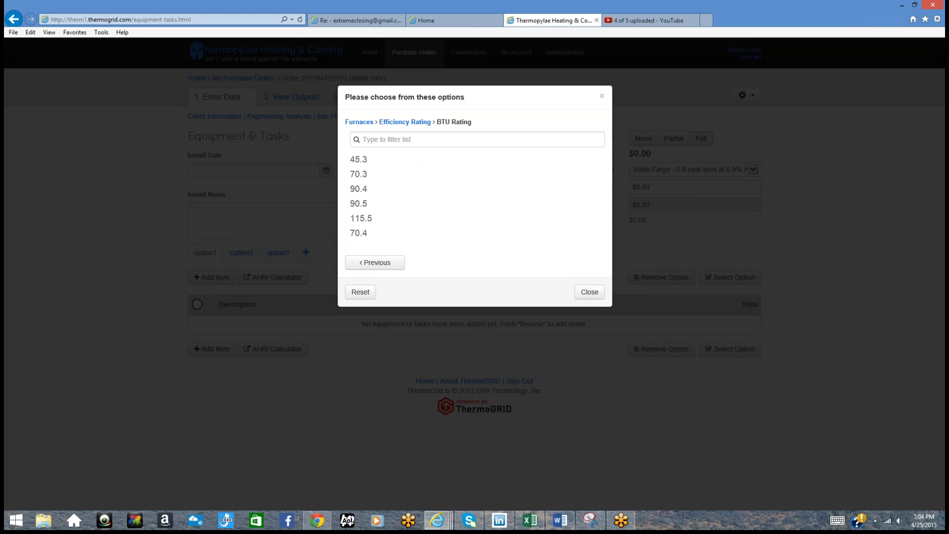
left_click(377, 177)
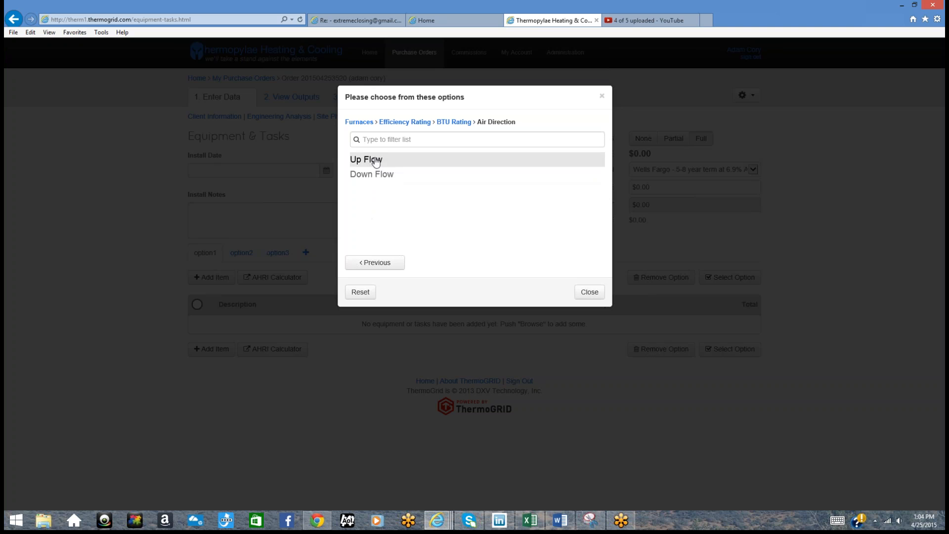
left_click(379, 163)
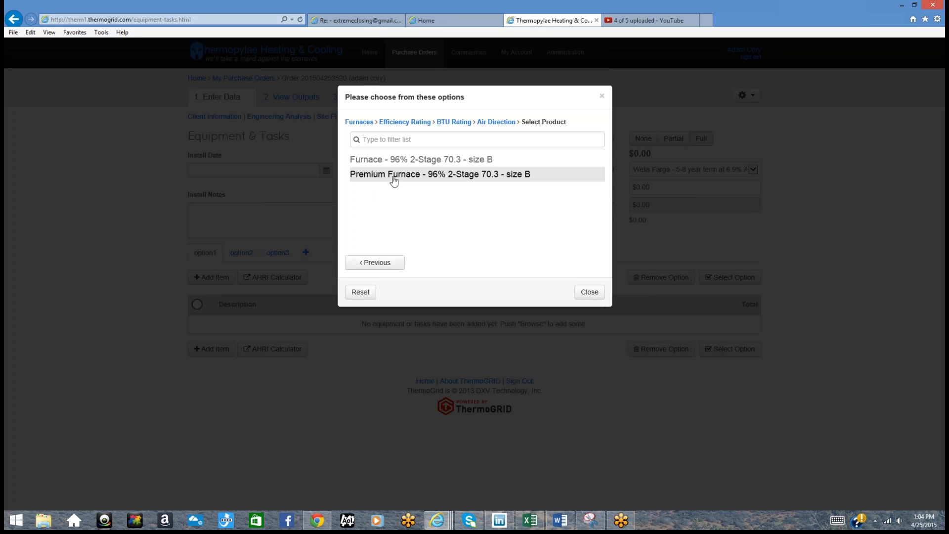
left_click(393, 175)
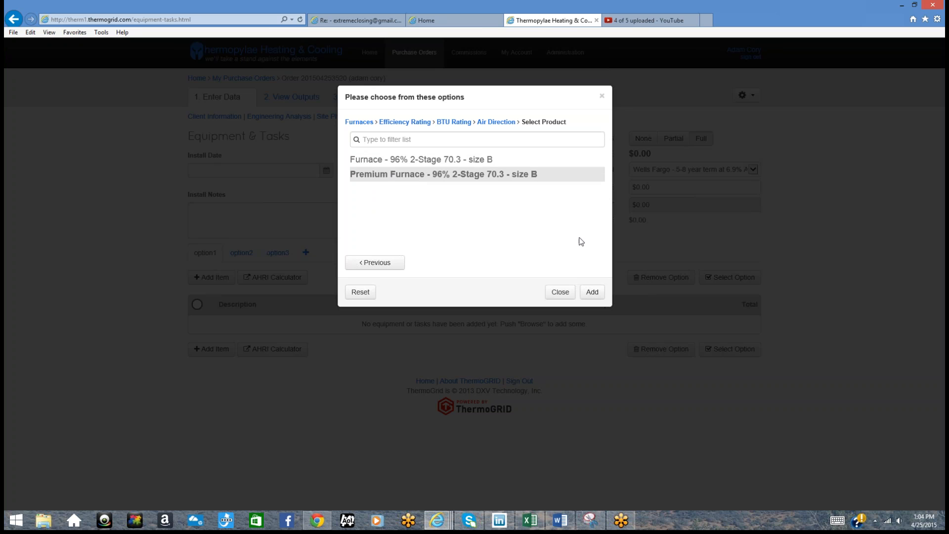
left_click(593, 294)
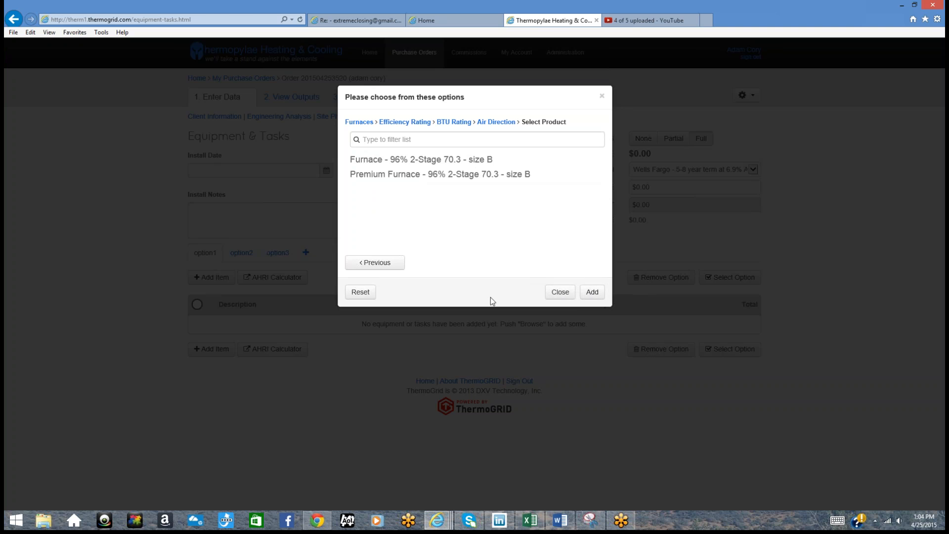
Step: Add a Premium Air Conditioner: SEER 14, 2.5 tons, size B, 48" plenum
left_click(360, 293)
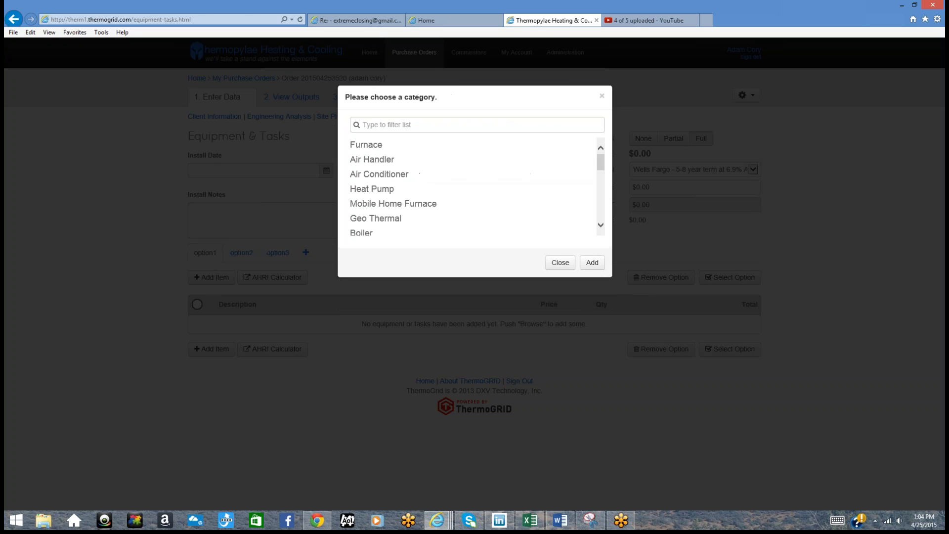
left_click(386, 177)
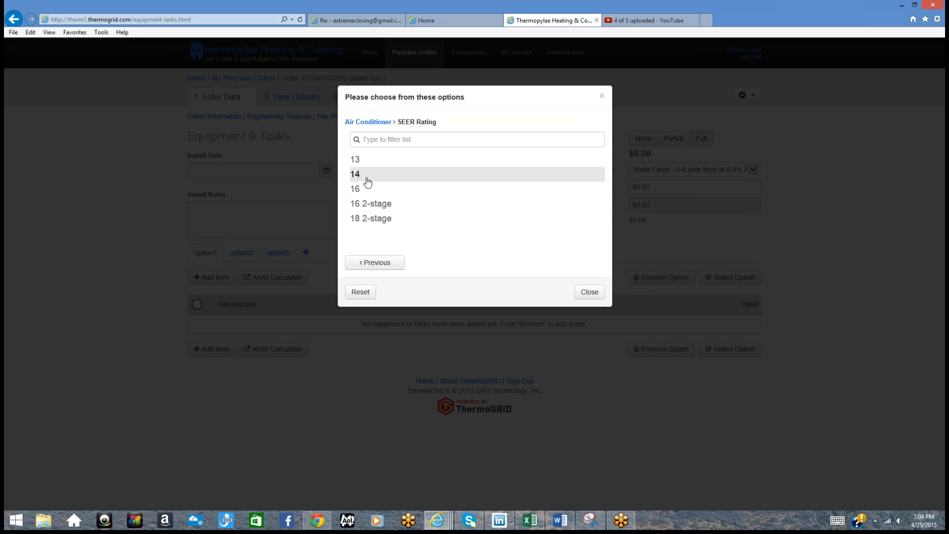
left_click(366, 178)
left_click(371, 193)
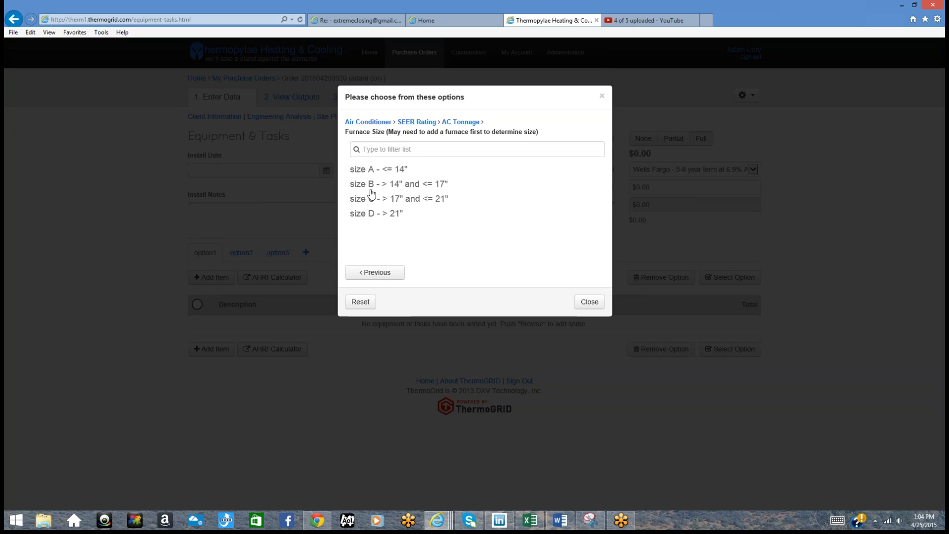
left_click(372, 185)
left_click(377, 174)
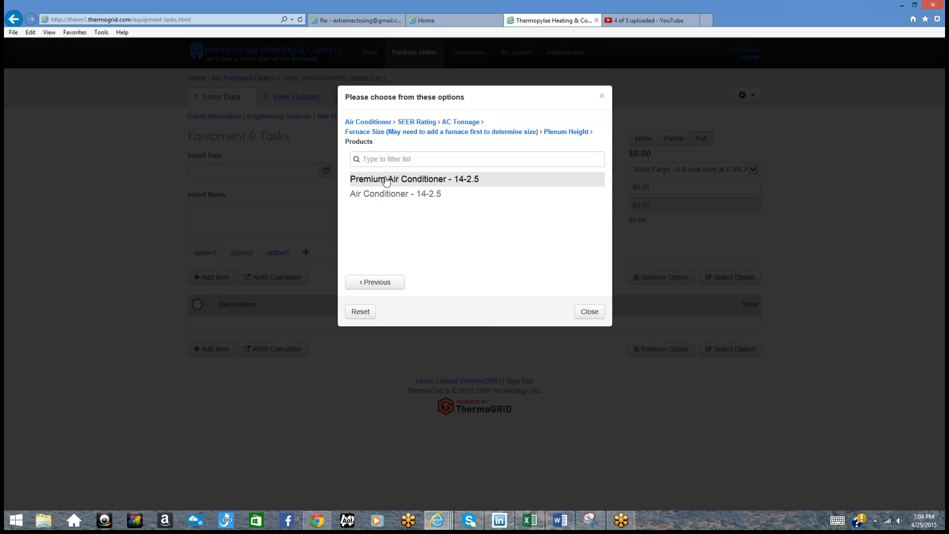
left_click(592, 311)
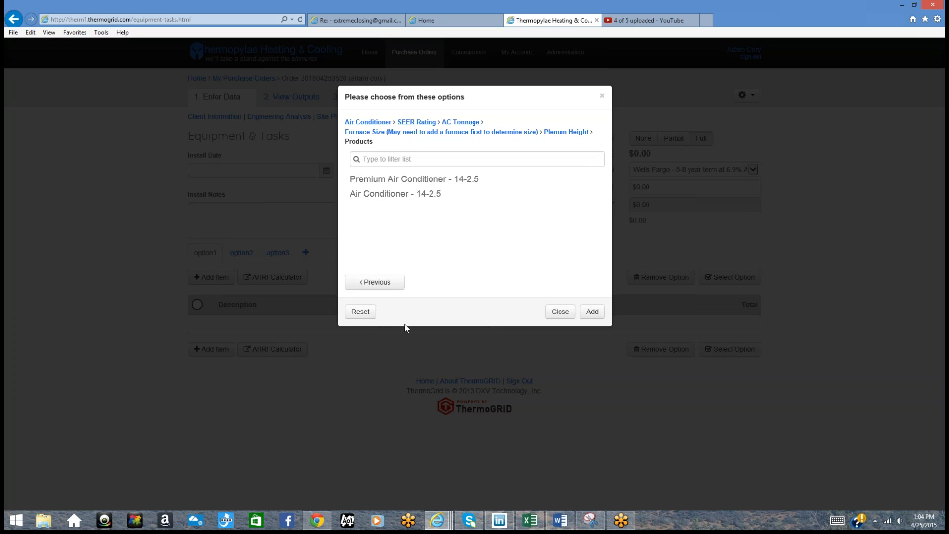
Step: Add the Micro Particle Shield air cleaner from Indoor Air Quality
left_click(362, 312)
scroll(390, 218, "down", 3)
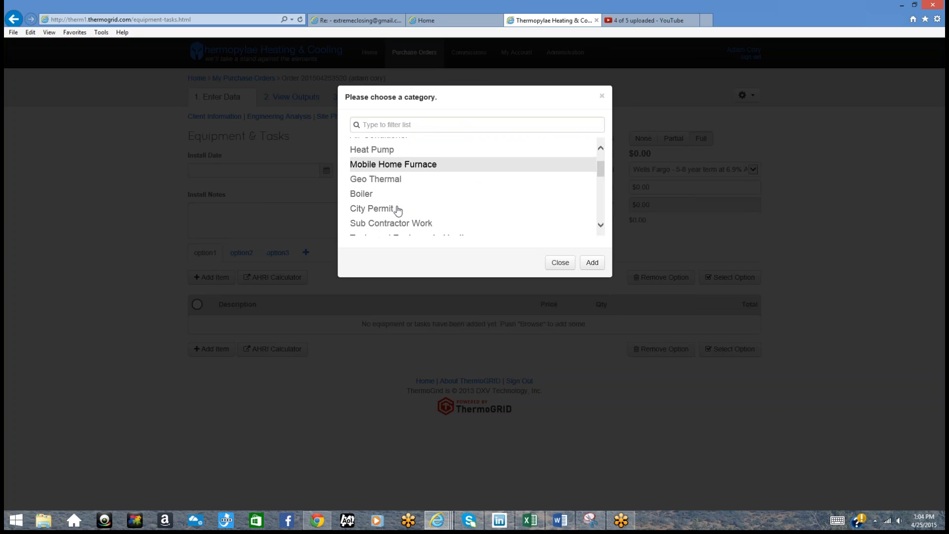
scroll(398, 210, "down", 5)
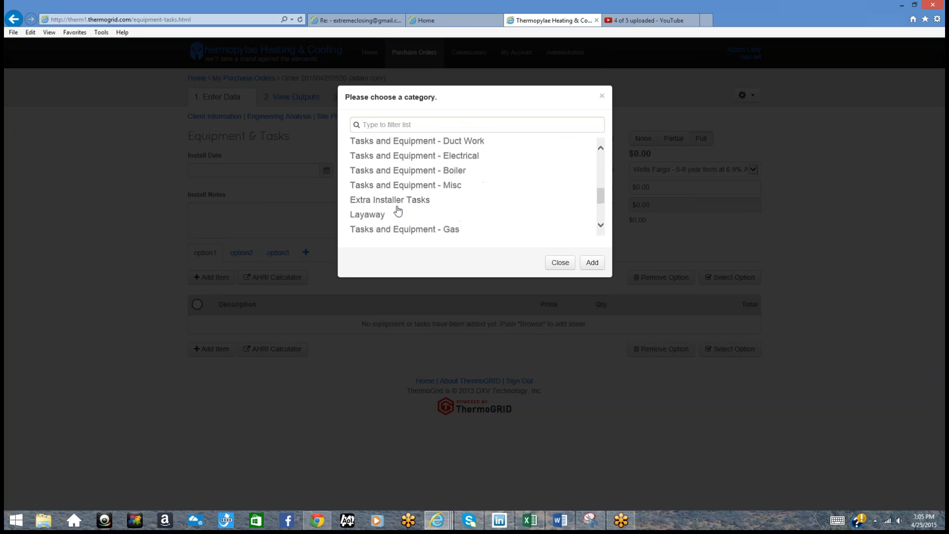
scroll(397, 209, "down", 2)
left_click(403, 184)
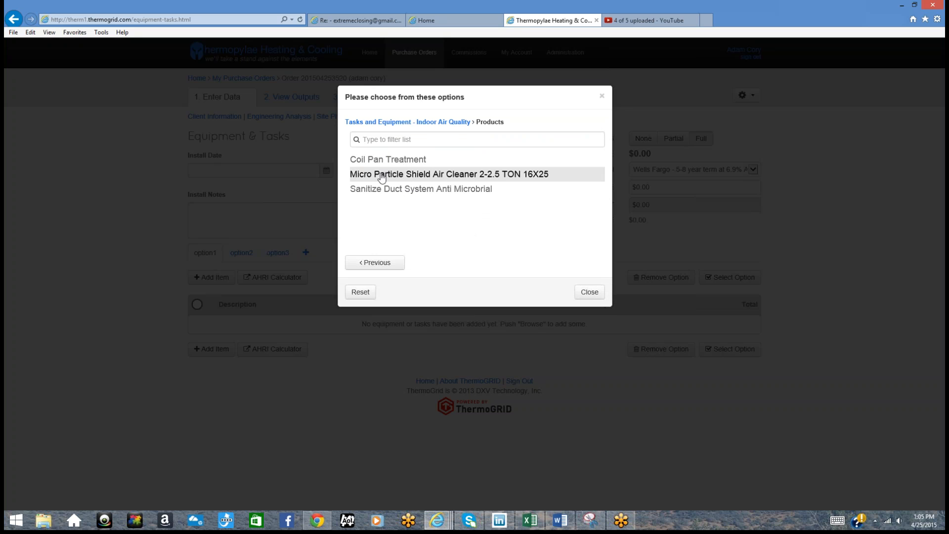
left_click(382, 178)
left_click(590, 295)
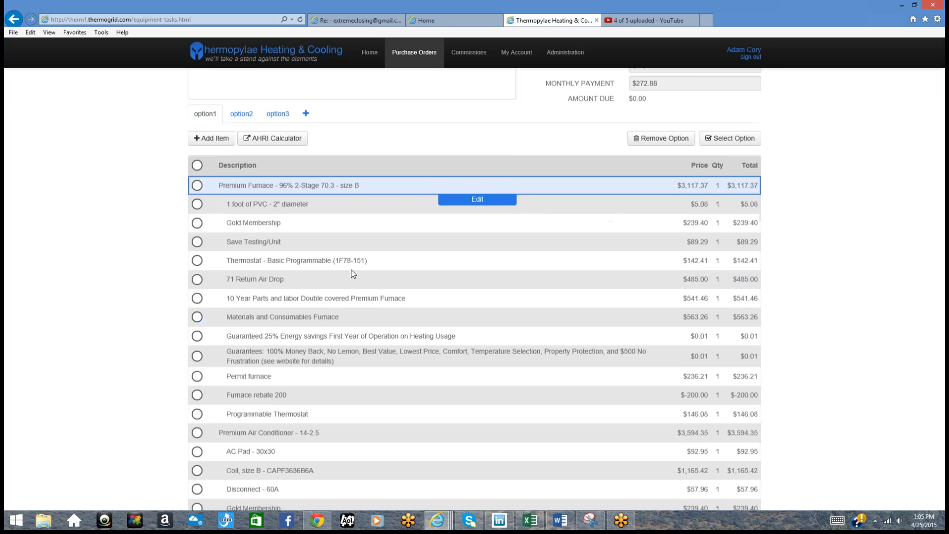
Step: Remove the basic thermostat, 71 Return Air Drop, 10-year parts and labor, and furnace permit items
left_click(197, 135)
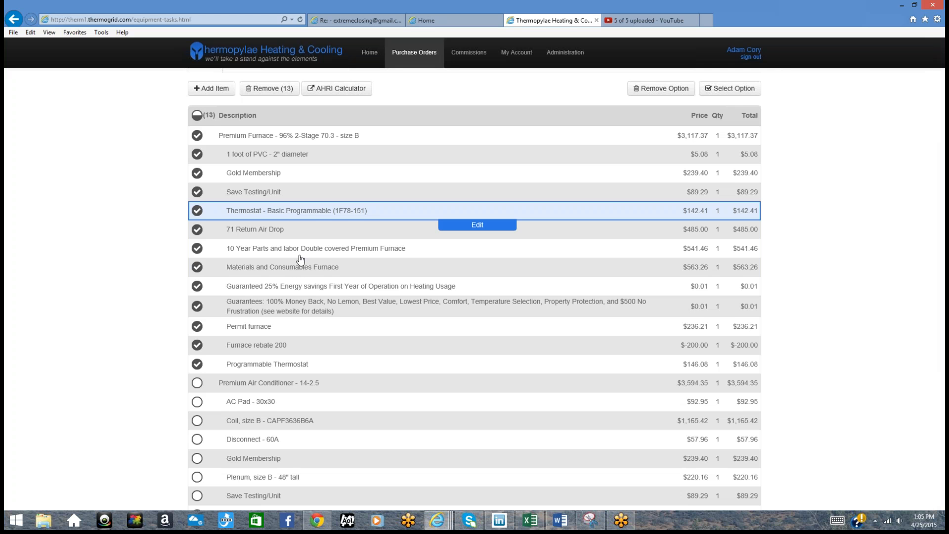
left_click(197, 136)
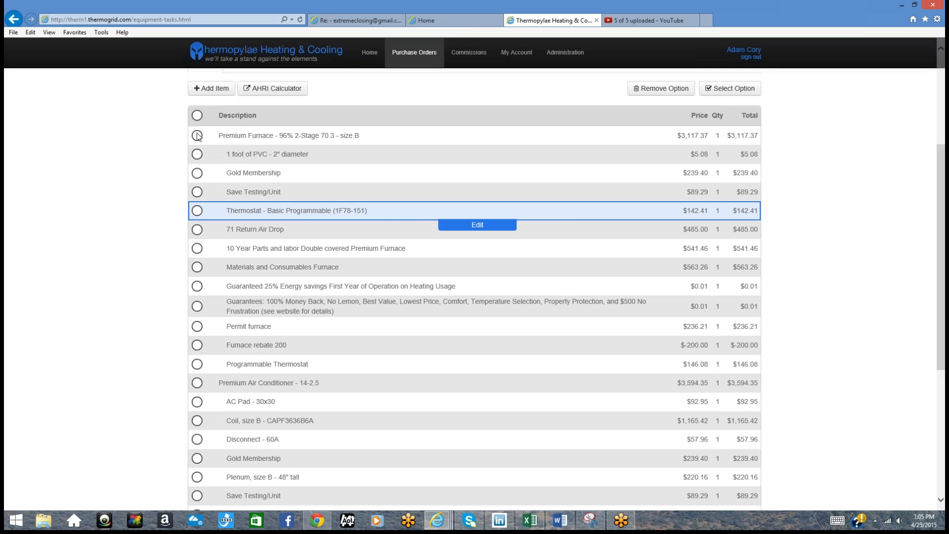
left_click(199, 210)
left_click(198, 230)
left_click(198, 248)
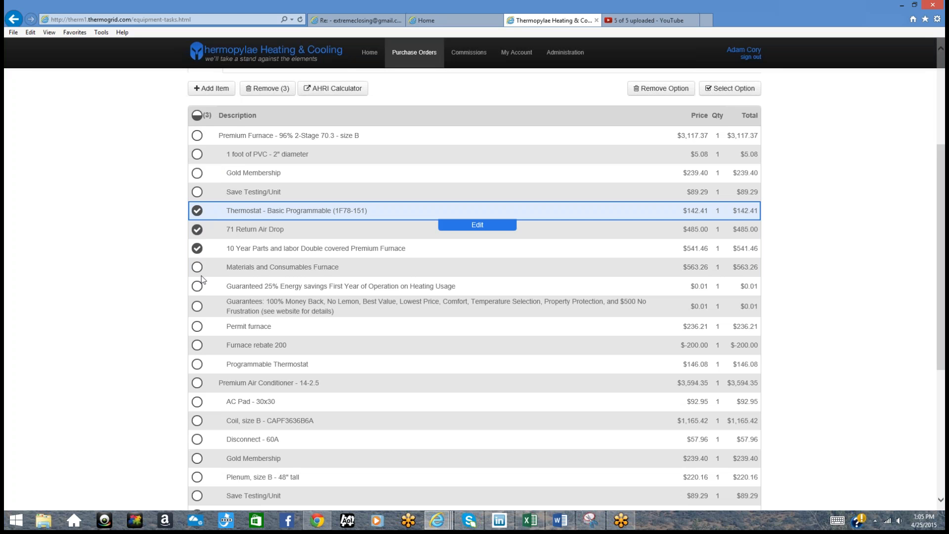
left_click(198, 328)
left_click(267, 88)
left_click(578, 153)
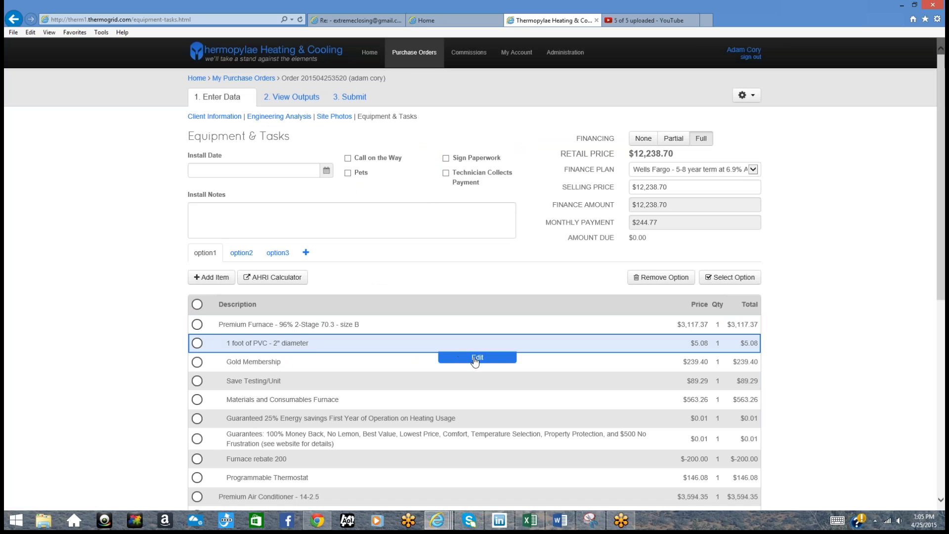
Step: Set the 1 foot of PVC - 2" diameter line's quantity to 20
left_click(491, 364)
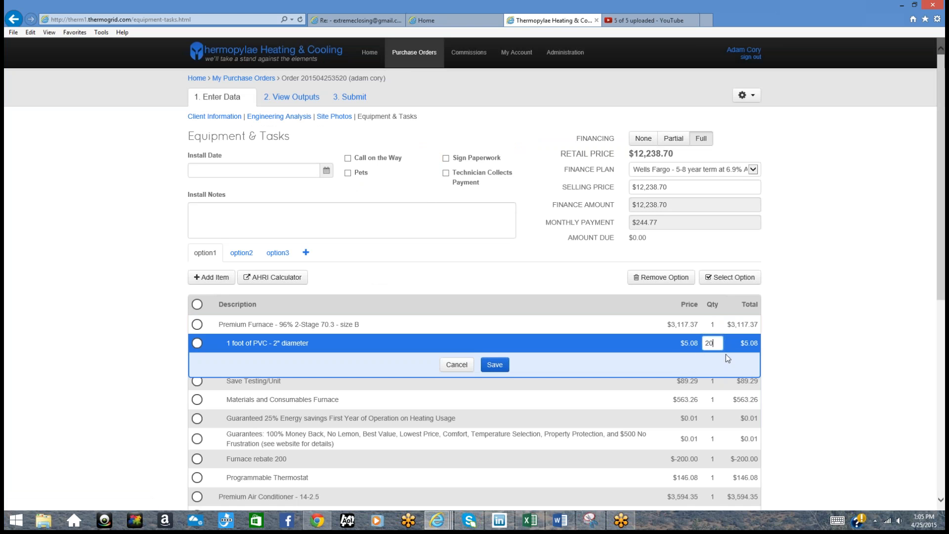
type("20")
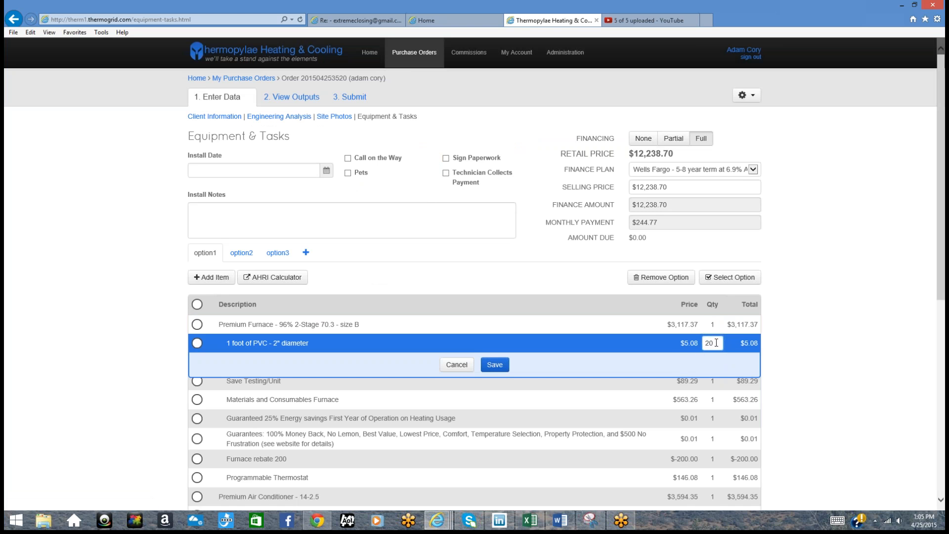
left_click(494, 365)
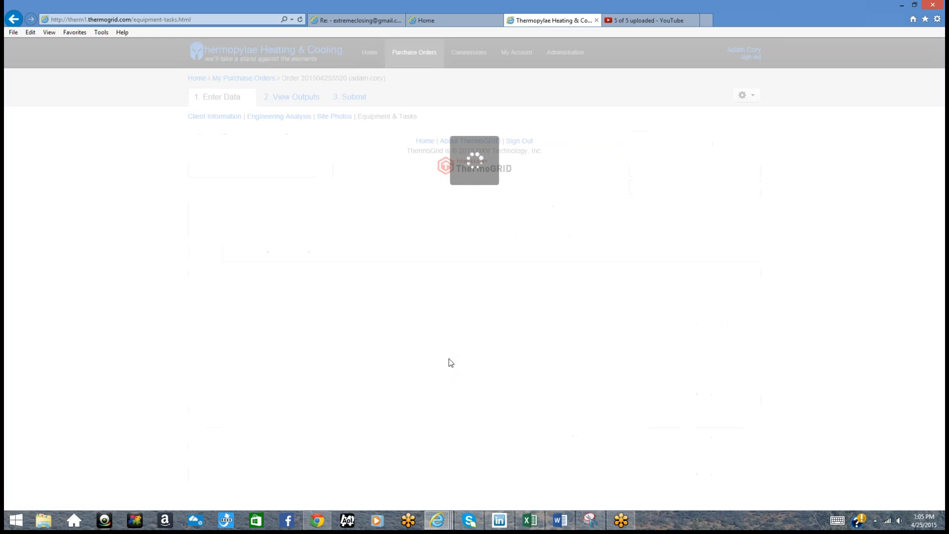
scroll(450, 358, "down", 10)
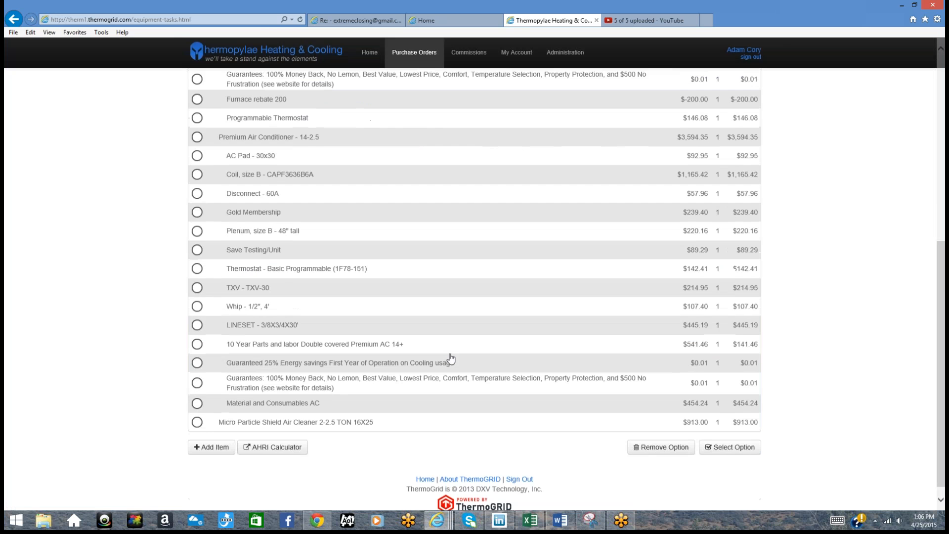
scroll(450, 357, "up", 8)
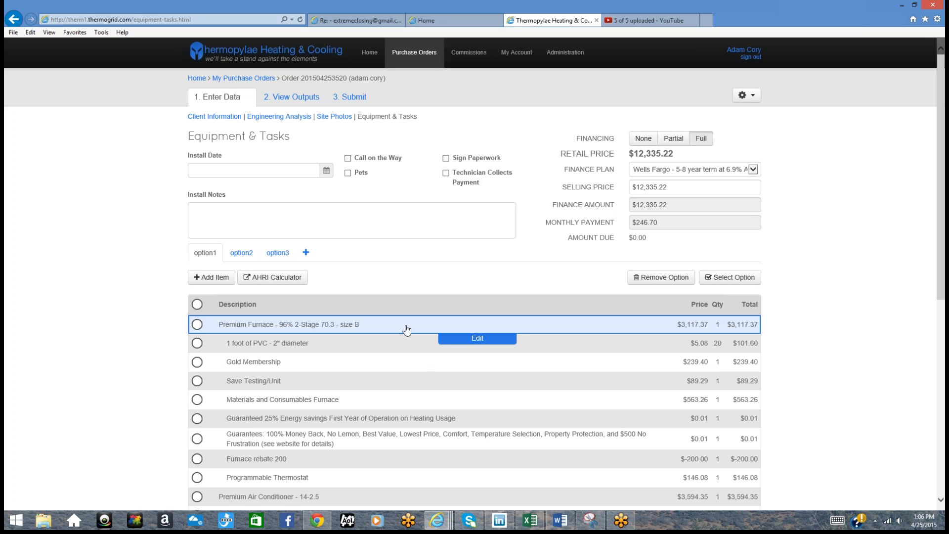
Step: Add the Premium Furnace - 96% 2-Stage 70.3 - size B to option2
left_click(242, 253)
left_click(199, 276)
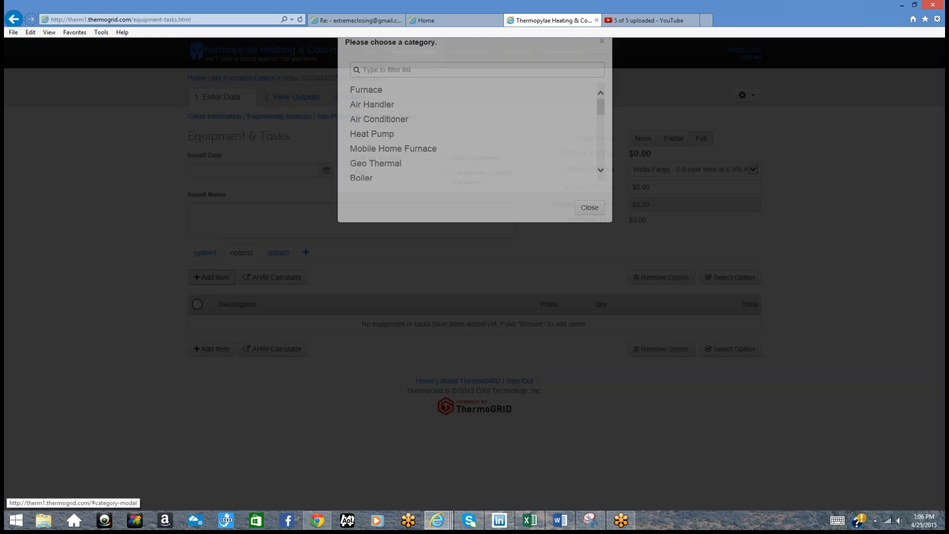
left_click(403, 146)
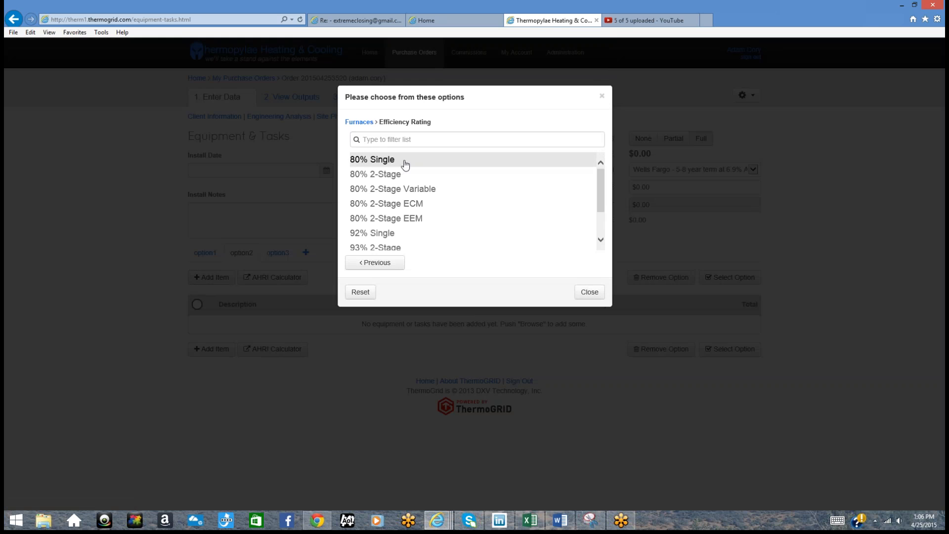
scroll(409, 200, "down", 2)
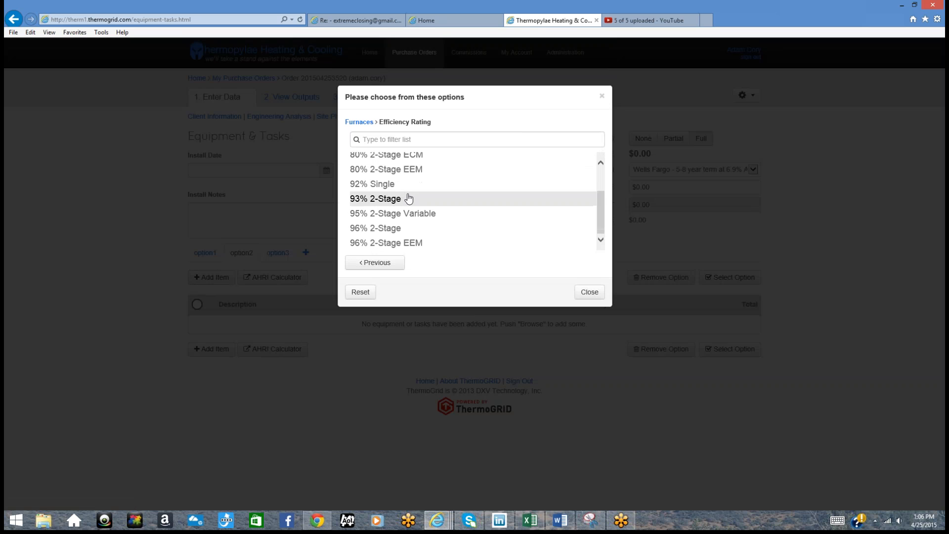
left_click(399, 214)
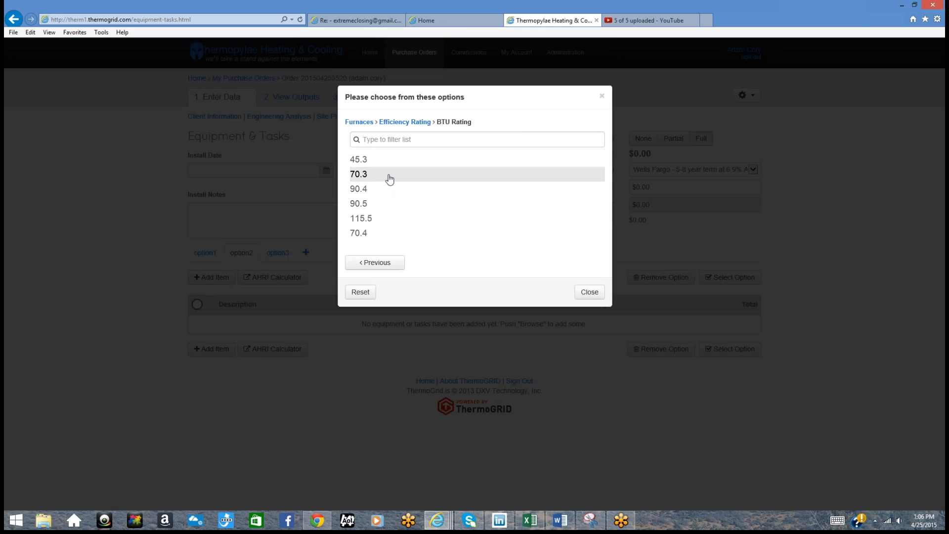
left_click(387, 178)
left_click(391, 173)
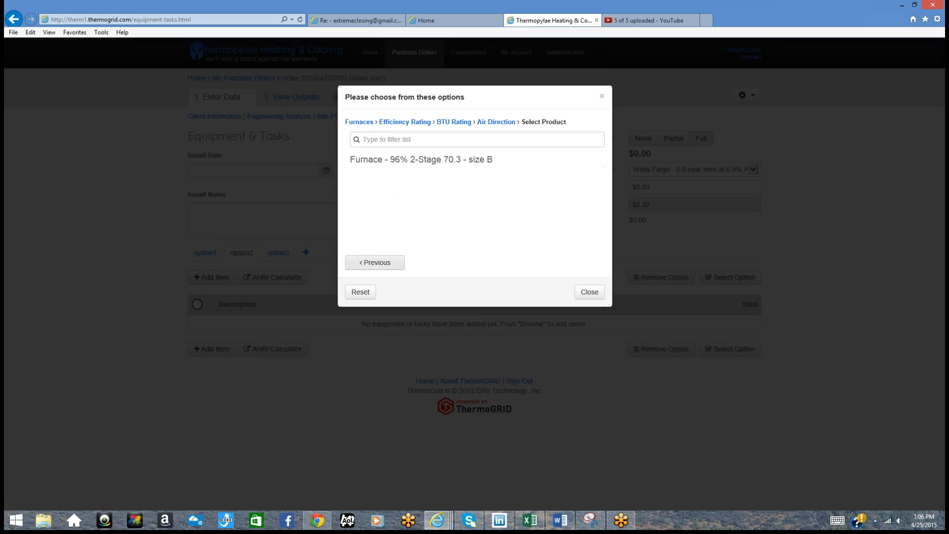
left_click(375, 262)
left_click(381, 163)
left_click(466, 176)
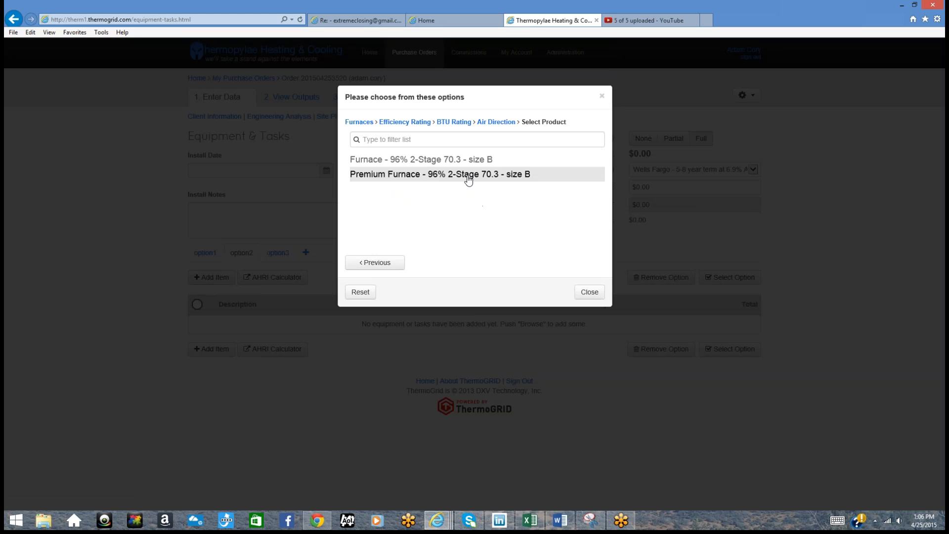
left_click(583, 292)
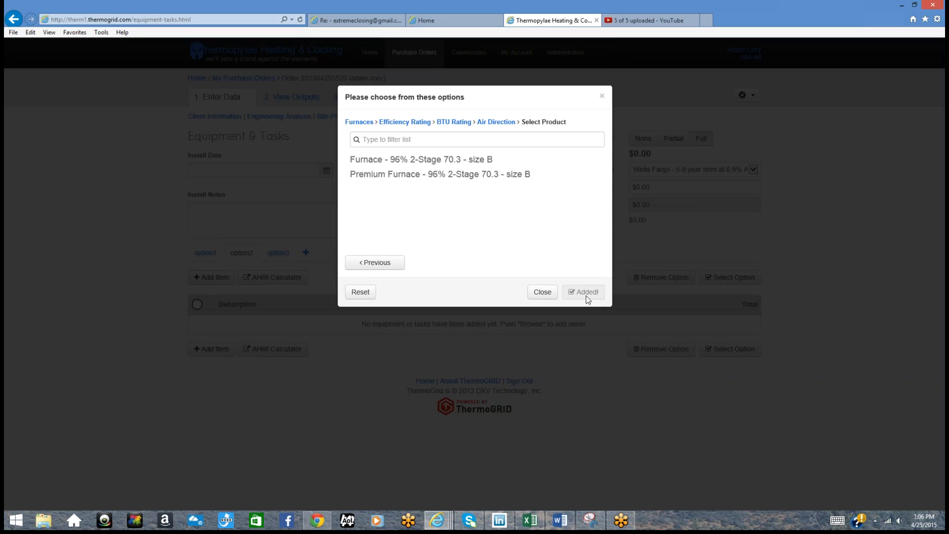
left_click(592, 294)
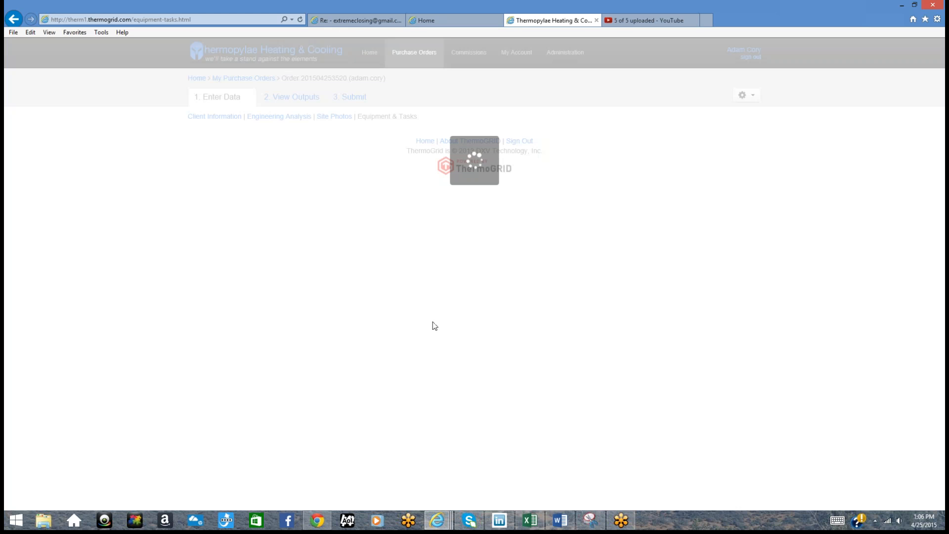
scroll(433, 322, "down", 3)
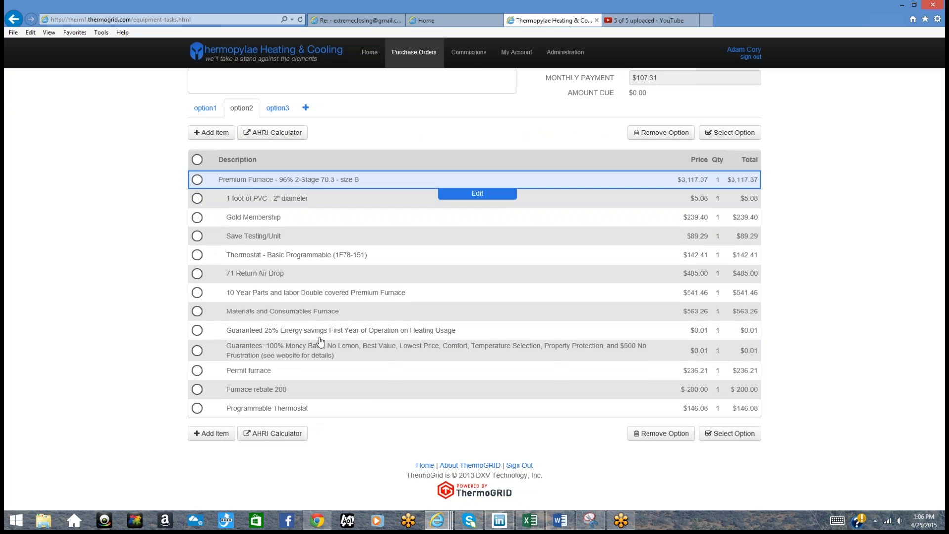
Step: Remove the Furnace rebate 200 and basic programmable thermostat lines, then make option2 the chosen option
left_click(196, 389)
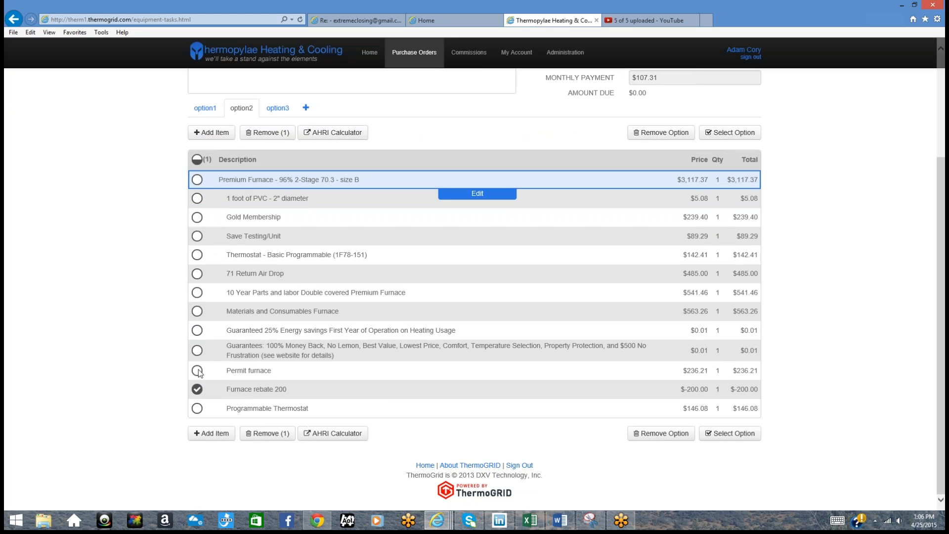
left_click(197, 255)
left_click(268, 132)
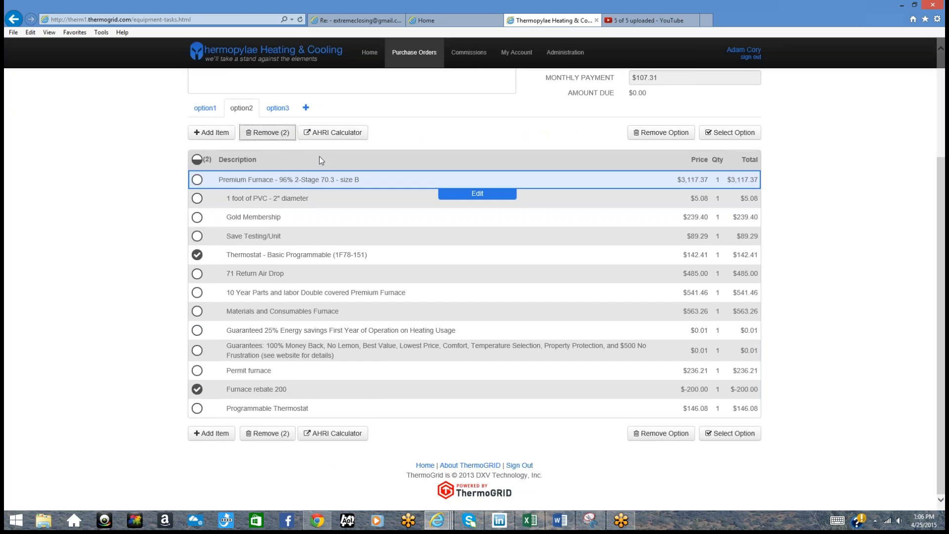
left_click(585, 153)
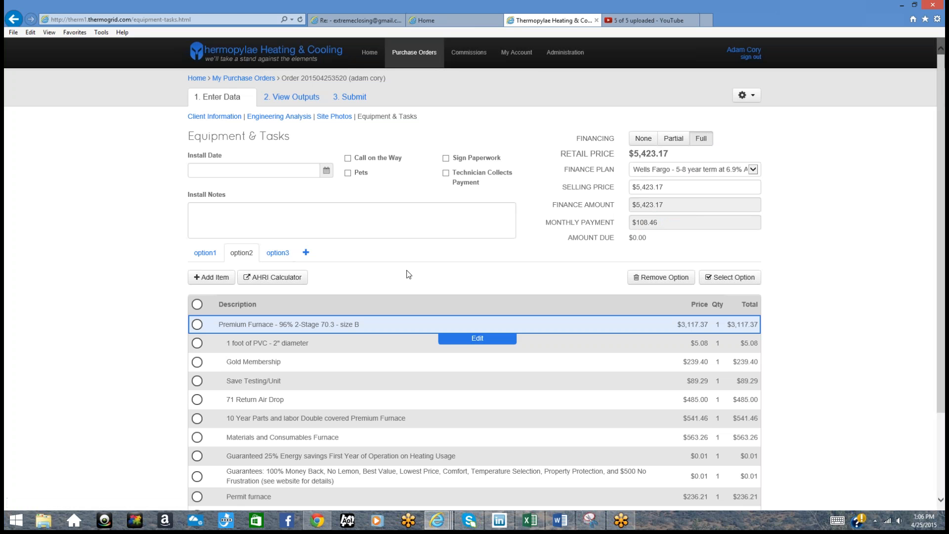
left_click(736, 278)
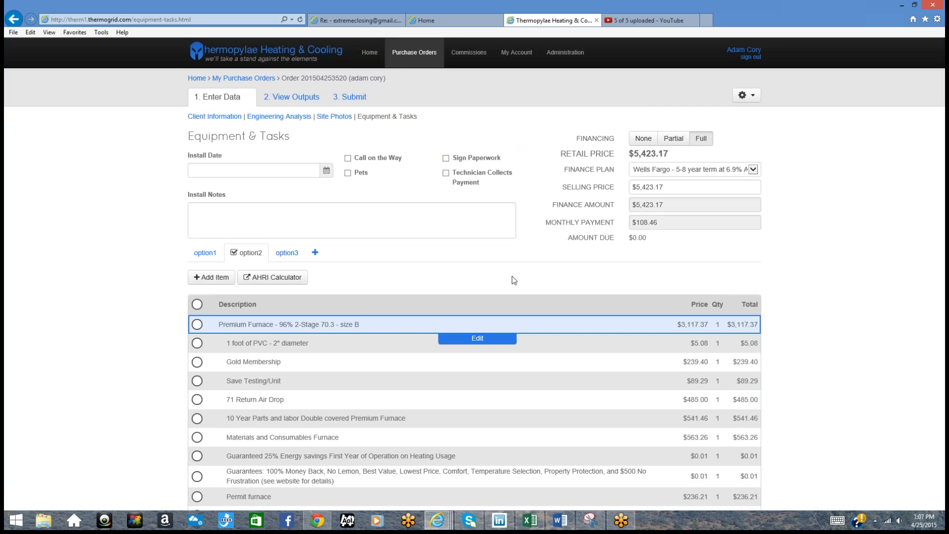
Step: Bring up the order's customer invoice in View Outputs and scroll down to the signature box
left_click(292, 97)
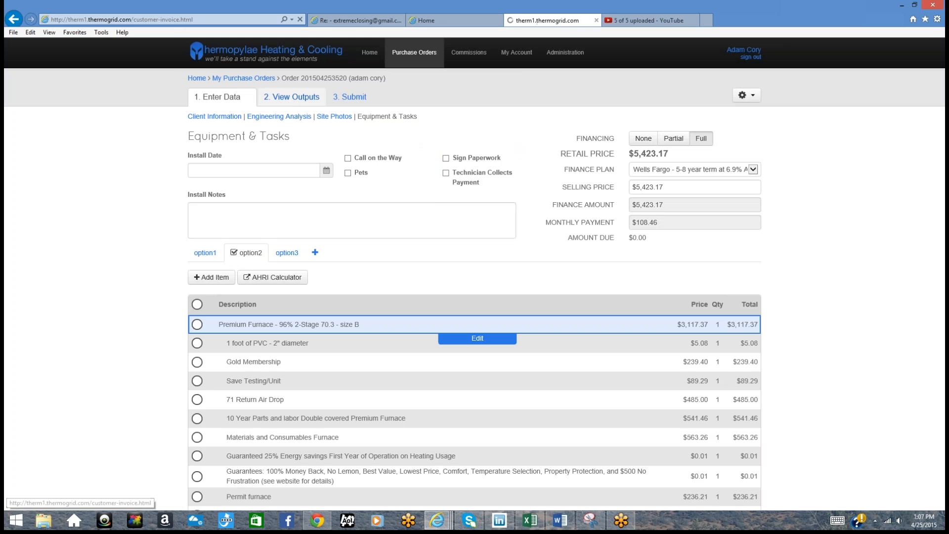
scroll(305, 212, "down", 2)
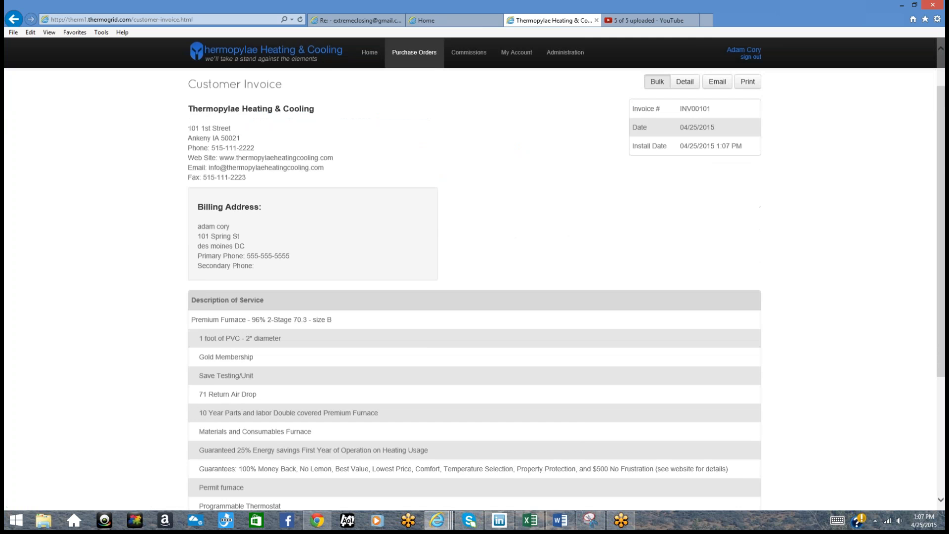
scroll(308, 217, "down", 3)
scroll(306, 214, "down", 2)
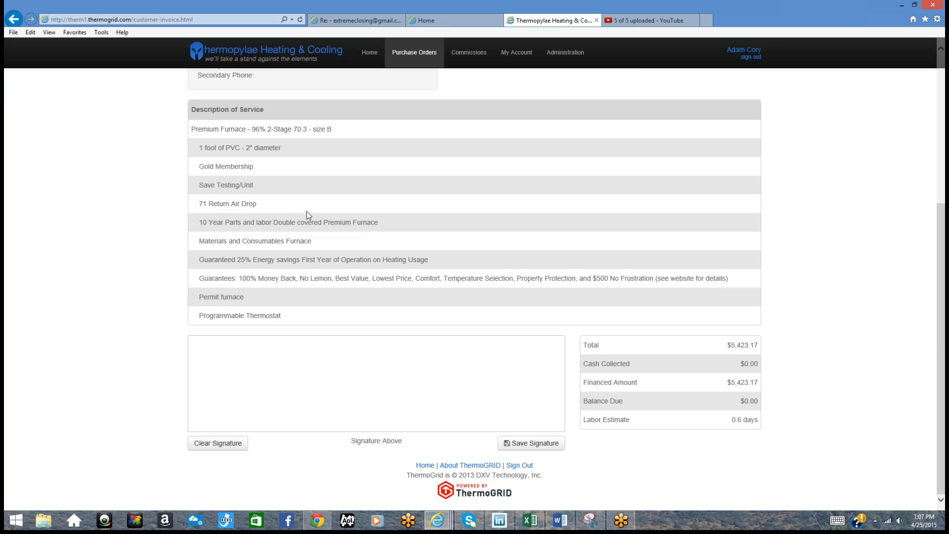
Step: Draw the customer's handwritten signature and save it, signing the invoice on 4/25/2015
mouse_move(256, 398)
left_mouse_down()
mouse_move(232, 351)
mouse_move(263, 394)
mouse_move(299, 386)
mouse_move(303, 418)
mouse_move(372, 383)
left_mouse_up()
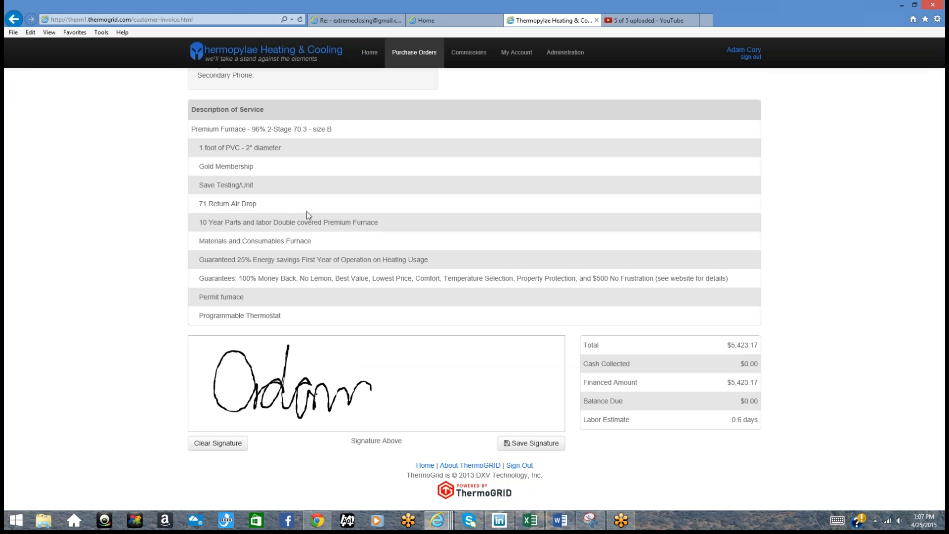
mouse_move(408, 345)
left_mouse_down()
mouse_move(413, 403)
mouse_move(427, 383)
mouse_move(482, 395)
mouse_move(505, 376)
mouse_move(500, 417)
left_mouse_up()
left_click(513, 409)
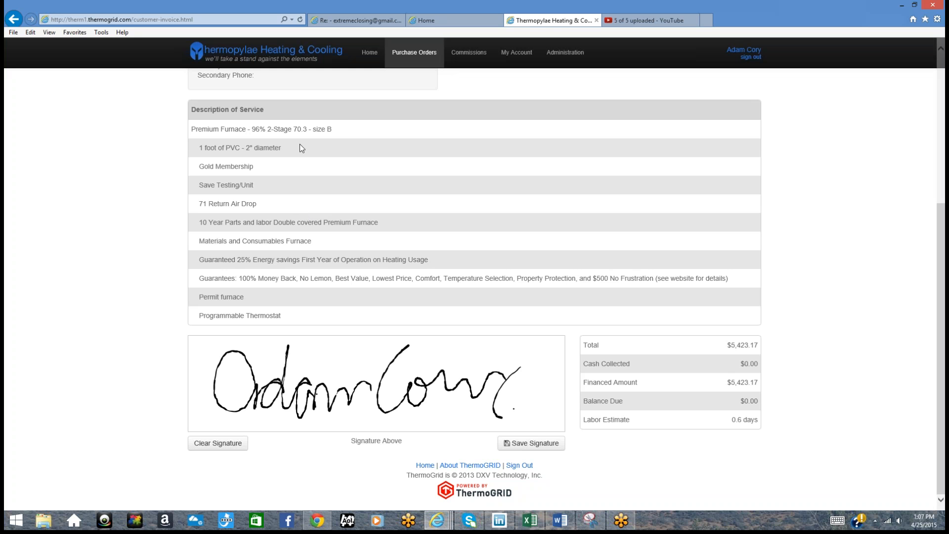
scroll(300, 144, "up", 4)
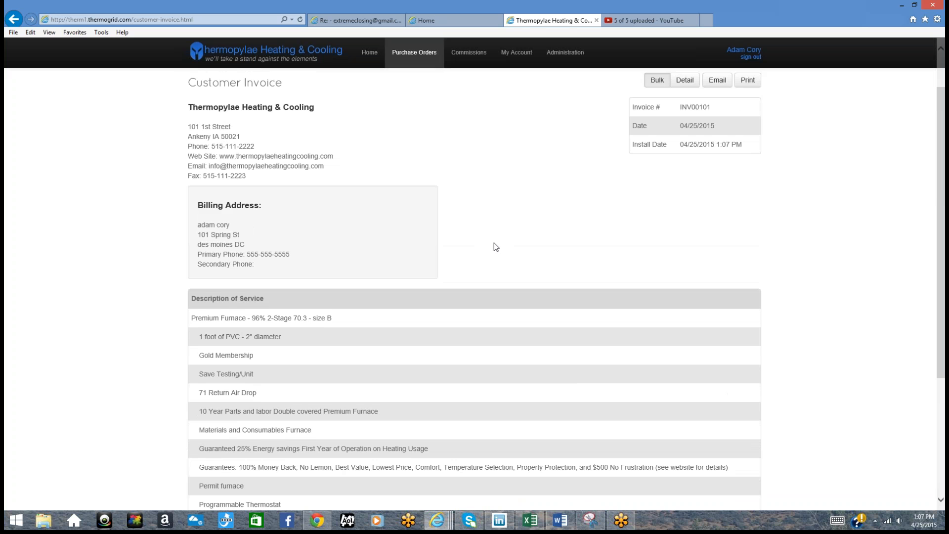
scroll(495, 245, "up", 2)
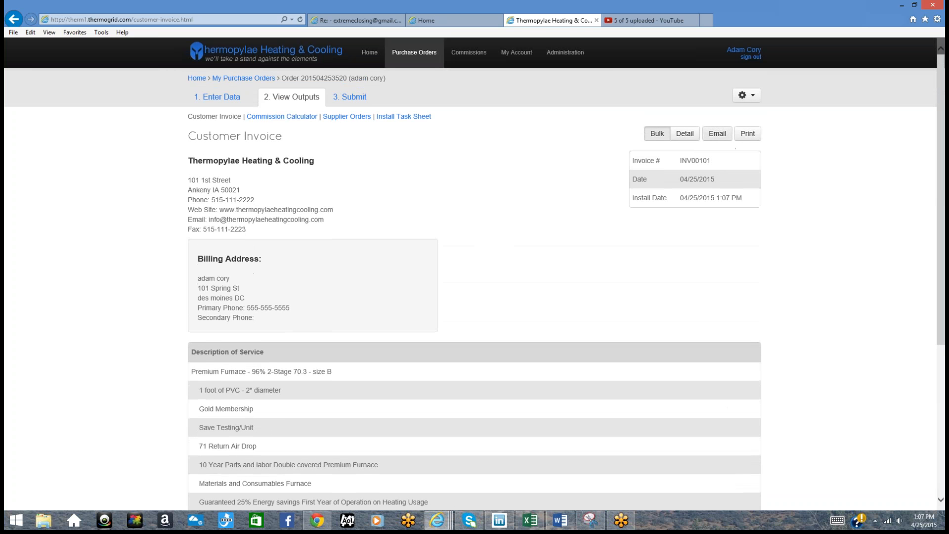
scroll(569, 301, "down", 5)
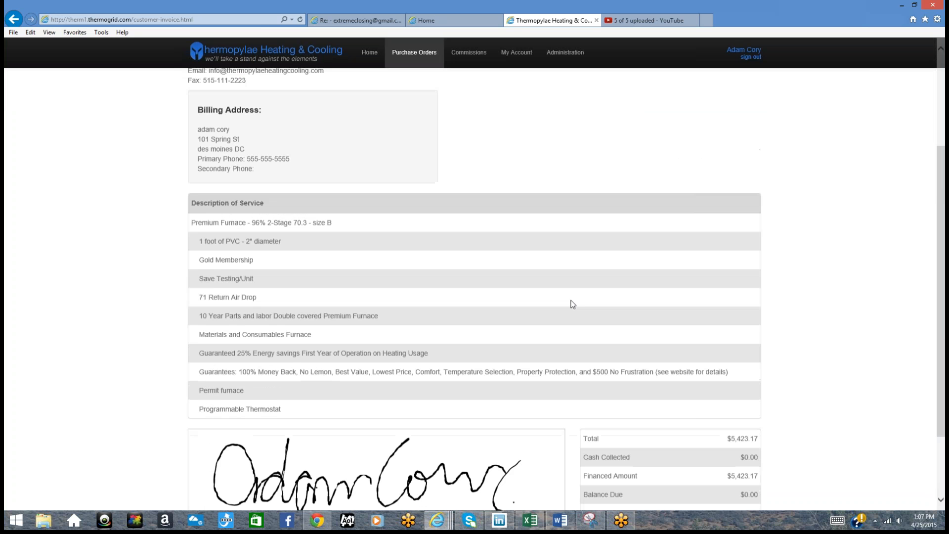
left_click(525, 446)
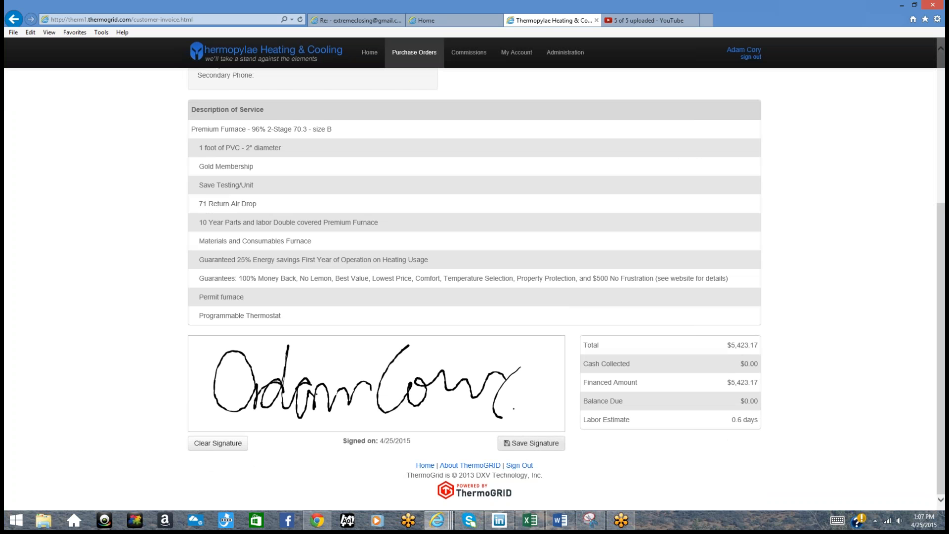
scroll(662, 325, "up", 5)
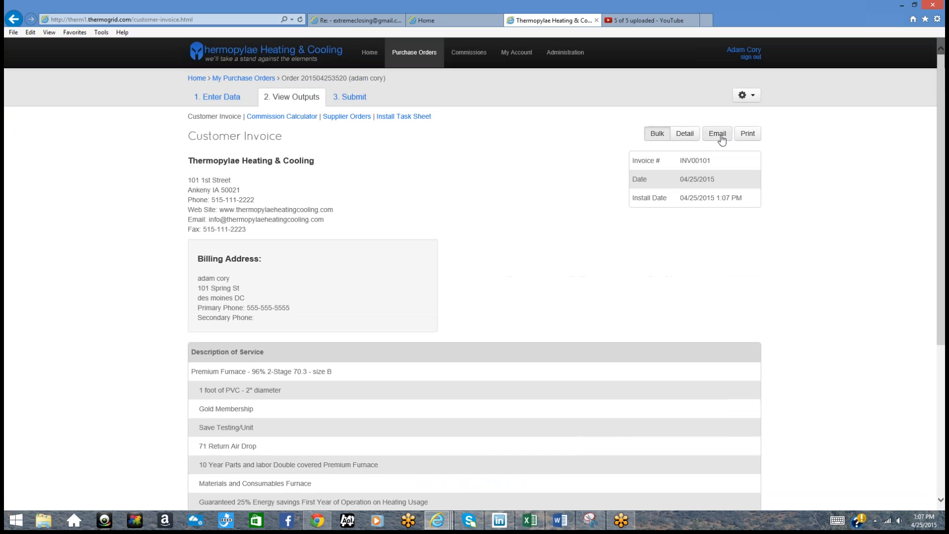
left_click(747, 135)
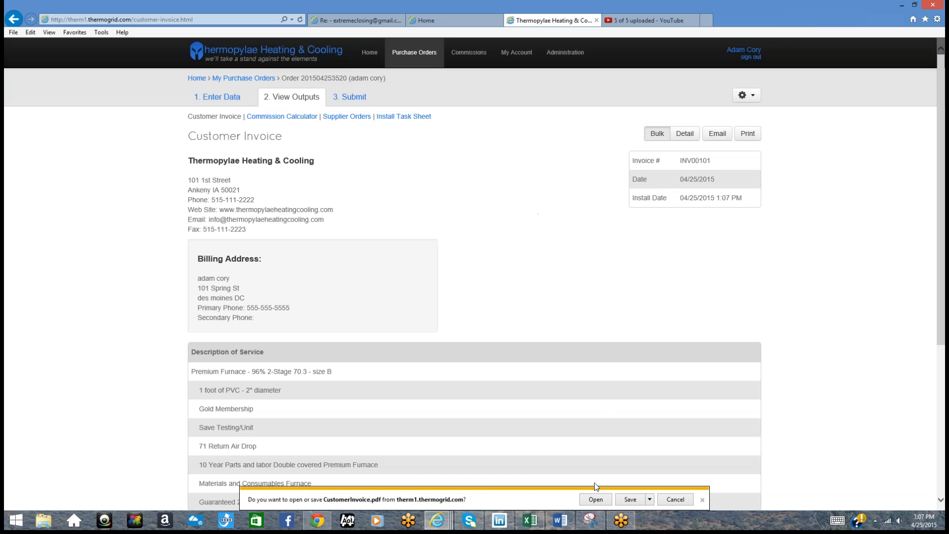
left_click(596, 500)
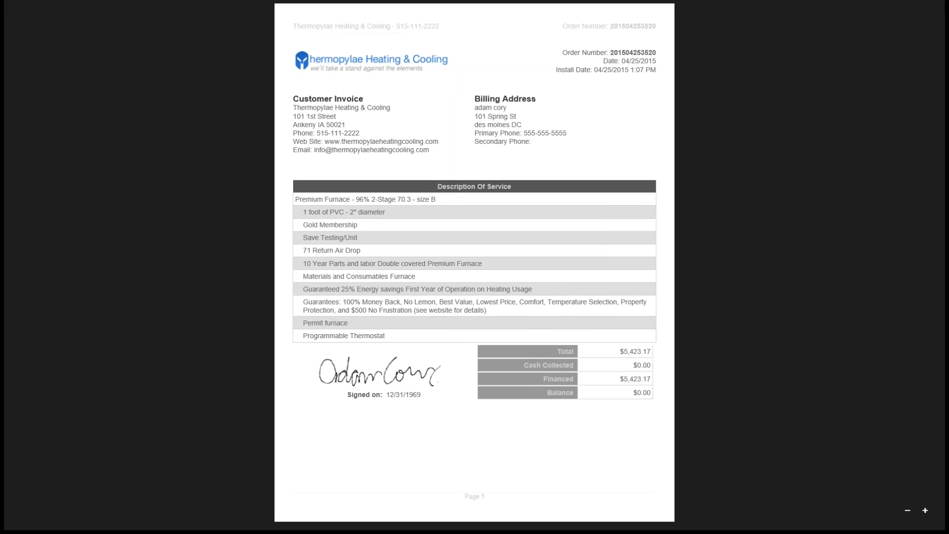
left_click(943, 4)
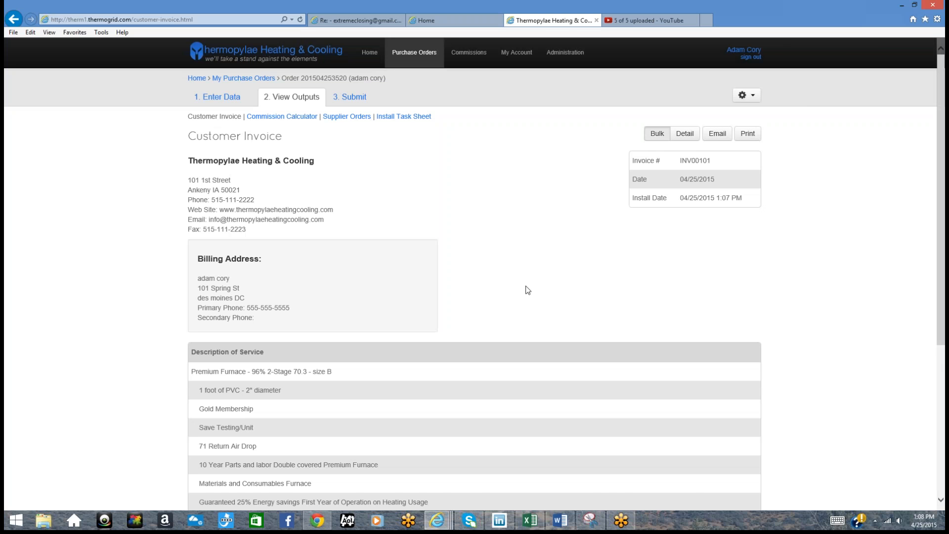
Step: Switch the customer invoice to the Detail layout with quantity, unit price and amount per line
scroll(525, 292, "down", 4)
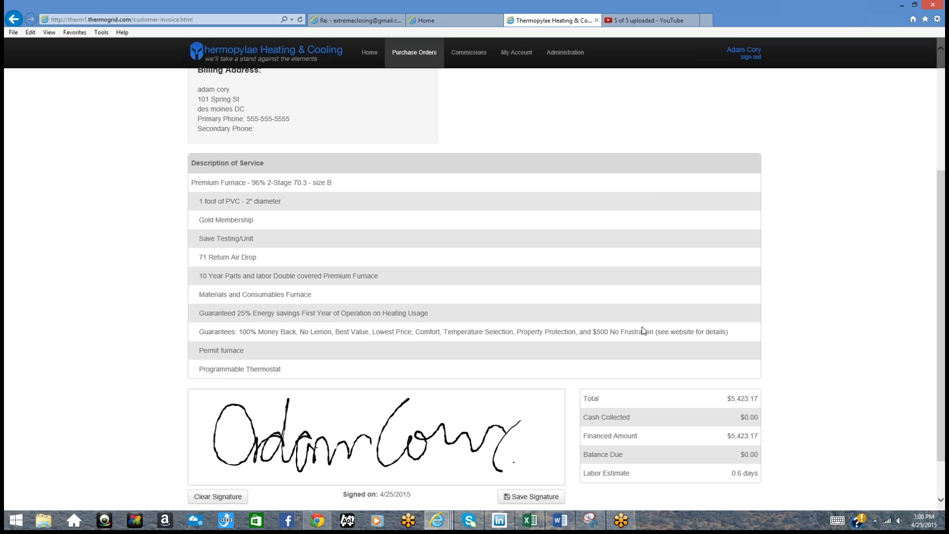
left_click_drag(724, 400, 758, 398)
scroll(768, 387, "up", 2)
scroll(767, 388, "up", 2)
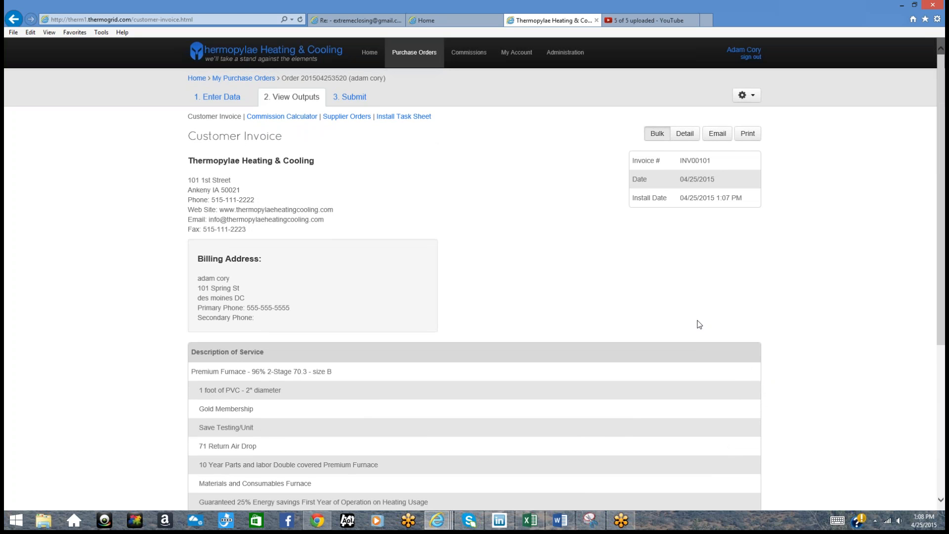
left_click(686, 134)
scroll(682, 197, "down", 2)
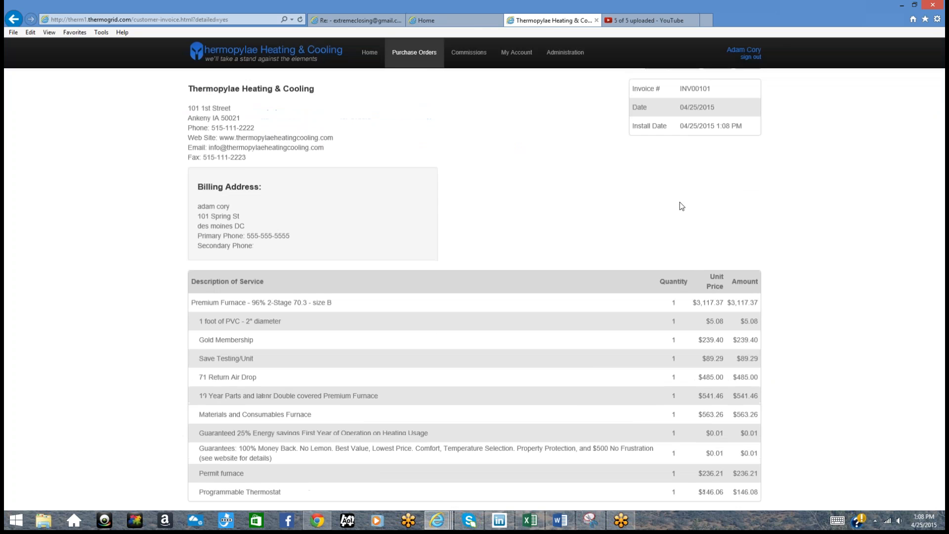
scroll(682, 205, "down", 3)
scroll(729, 316, "up", 5)
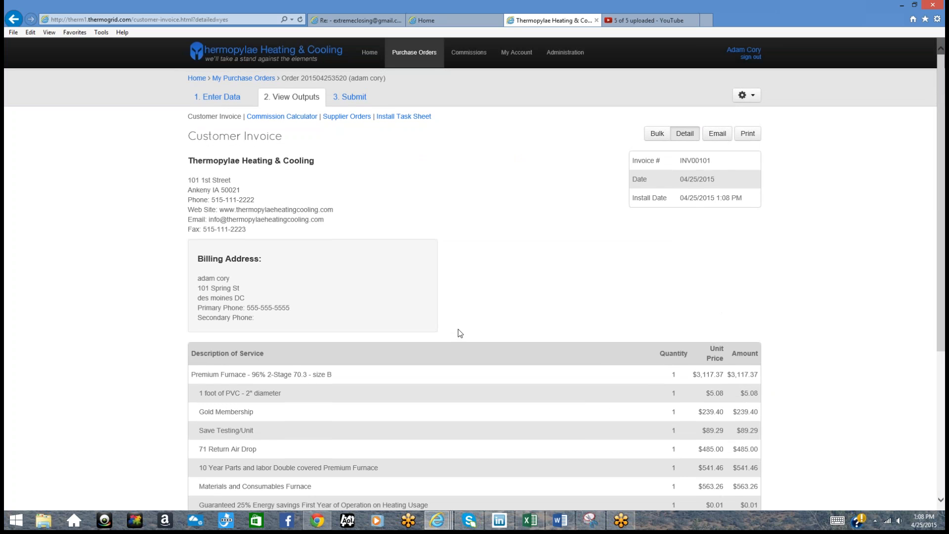
Step: Open the Commission Calculator and highlight the 0.00% discount, 9% rate, $155.51 and $466.54 commissions
left_click(293, 117)
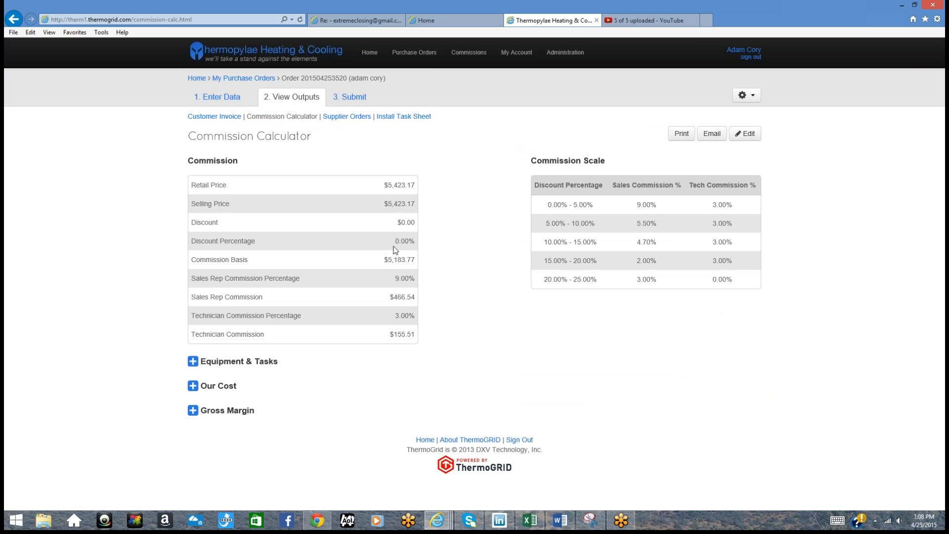
left_click_drag(394, 242, 427, 239)
left_click_drag(658, 205, 636, 205)
left_click_drag(387, 334, 424, 339)
left_click_drag(389, 296, 425, 300)
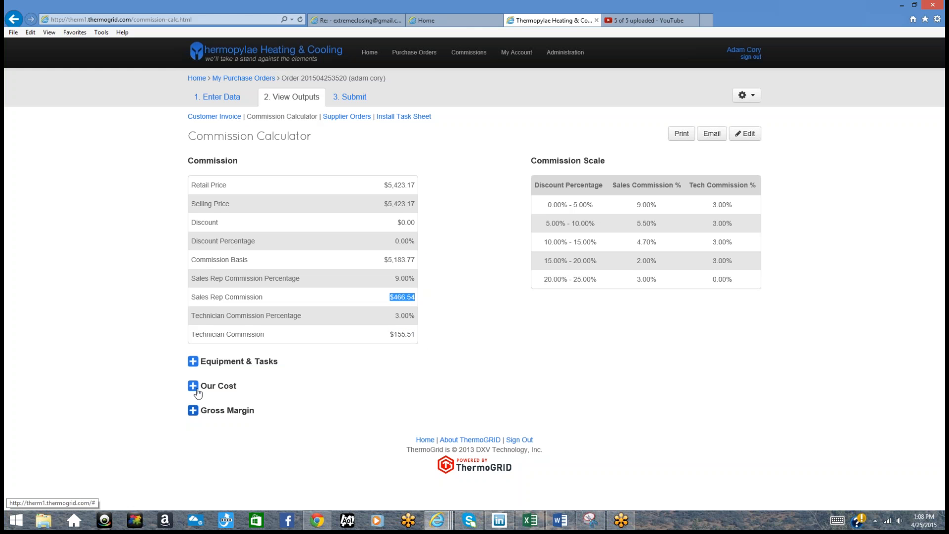
left_click(193, 412)
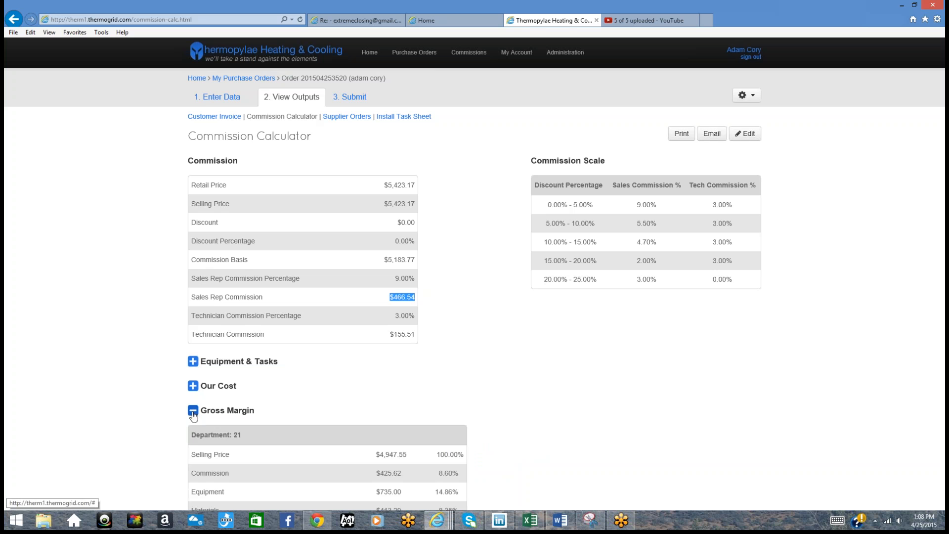
scroll(269, 394, "down", 10)
scroll(269, 398, "up", 4)
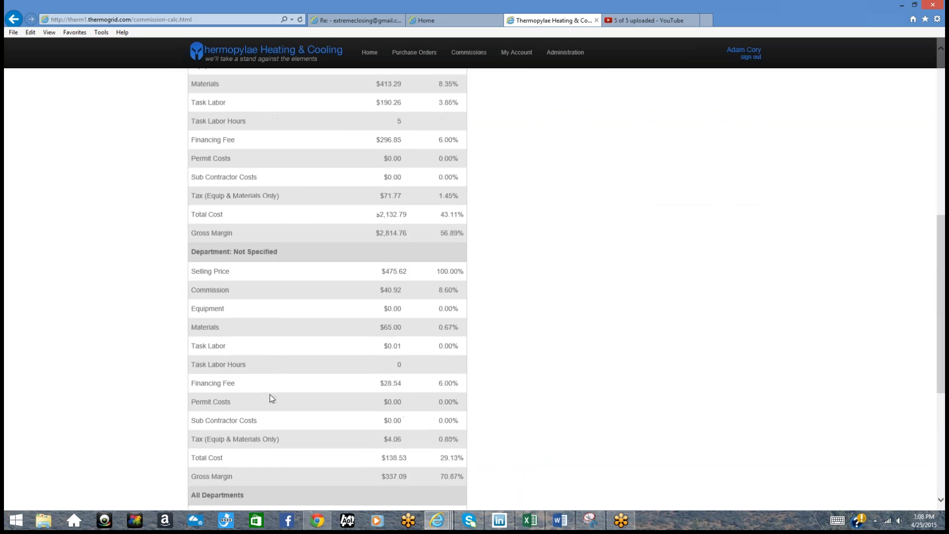
scroll(270, 398, "up", 2)
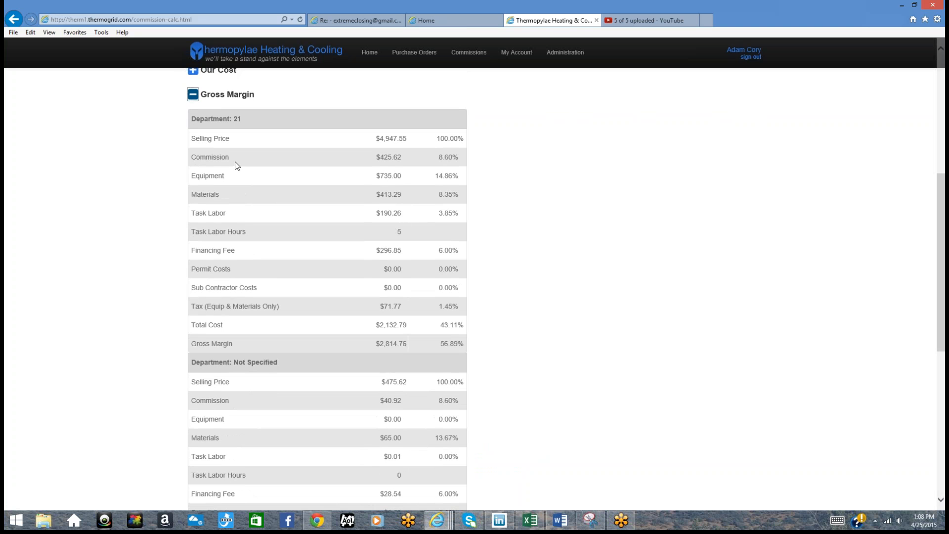
left_click_drag(252, 118, 190, 93)
left_click_drag(280, 366, 191, 364)
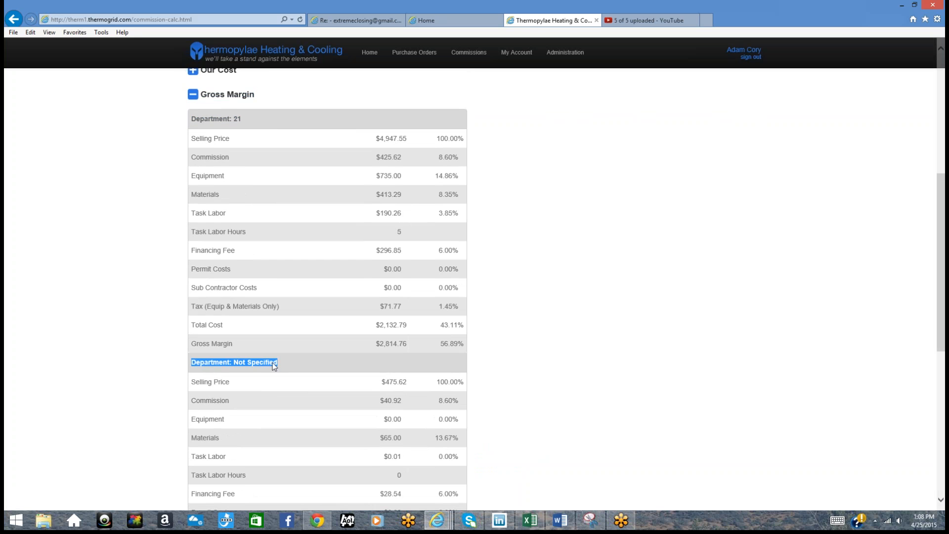
scroll(272, 363, "down", 7)
left_click_drag(251, 227, 253, 277)
left_click(253, 272)
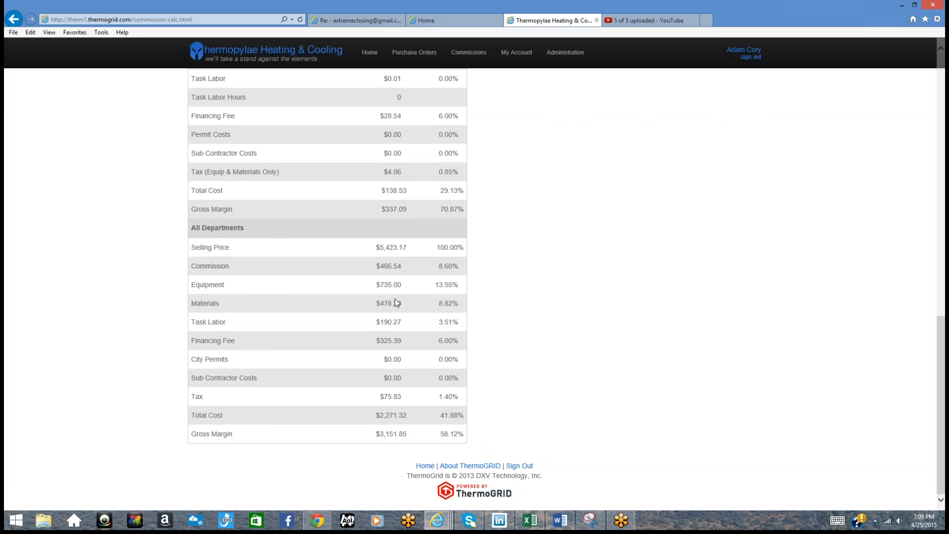
left_click_drag(434, 266, 491, 270)
left_click_drag(434, 298, 483, 410)
left_click_drag(440, 433, 519, 428)
scroll(520, 427, "up", 10)
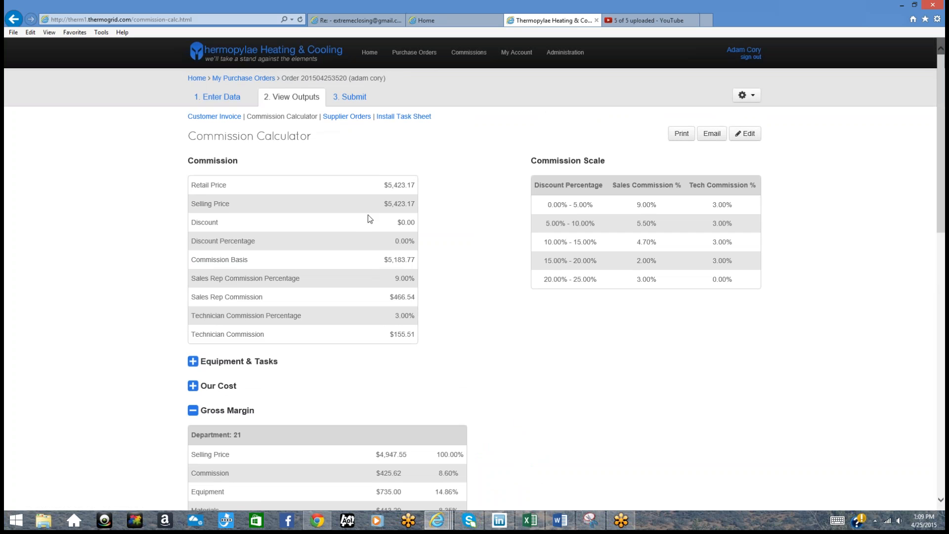
Step: Compare the Johnstone and First Supply supplier orders, ending on First Supply with the furnace's $735.00 cost highlighted
left_click(345, 120)
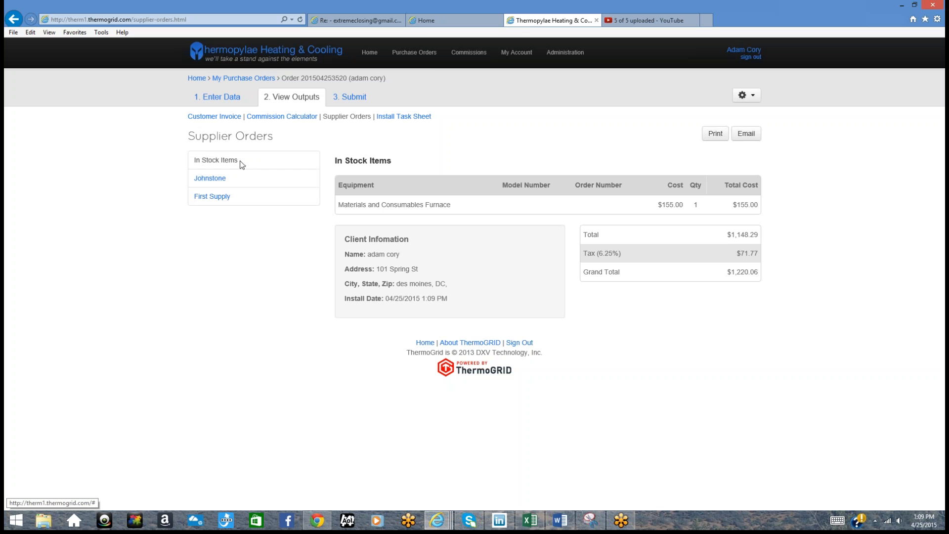
left_click(233, 179)
left_click(233, 199)
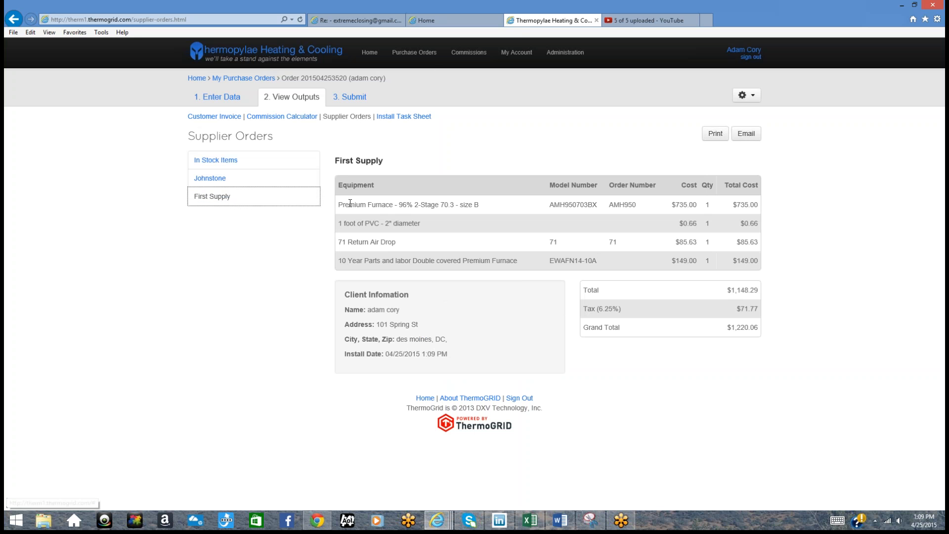
left_click(230, 178)
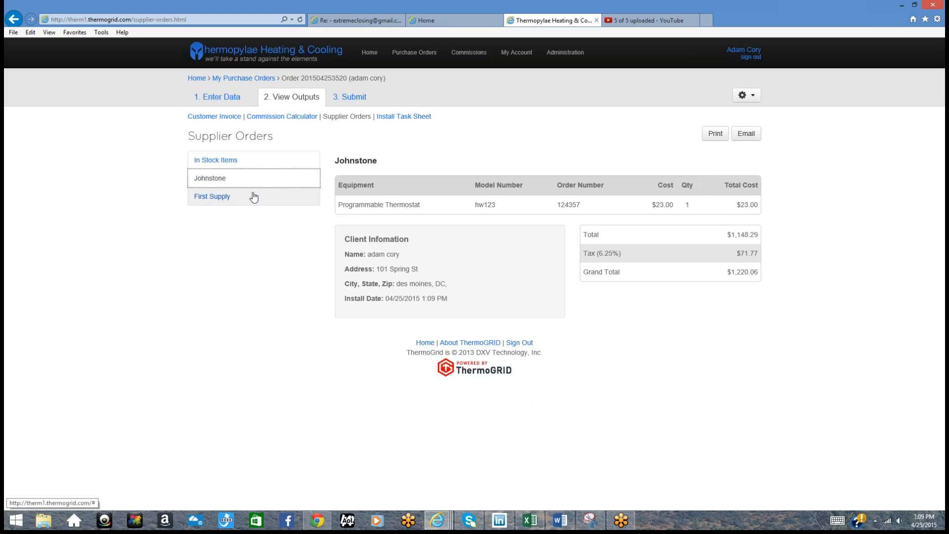
left_click(252, 196)
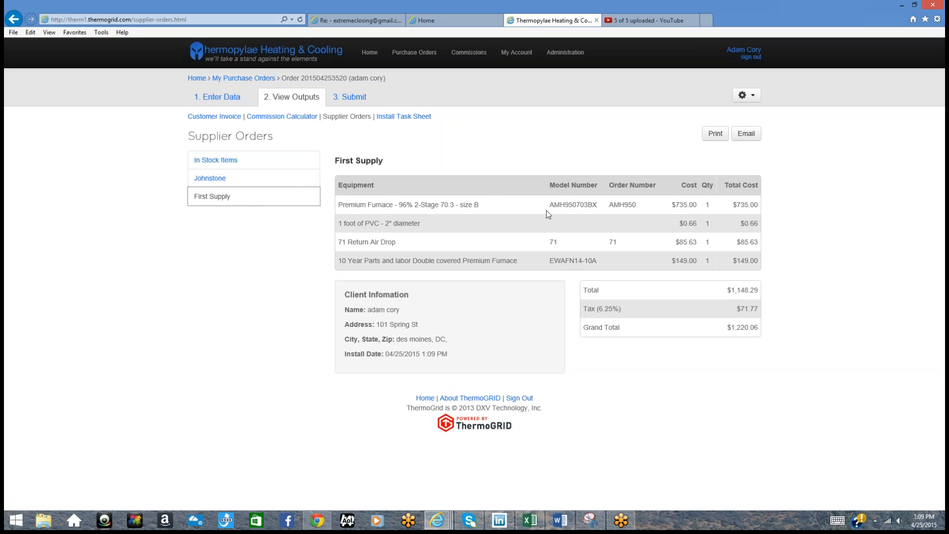
double_click(692, 205)
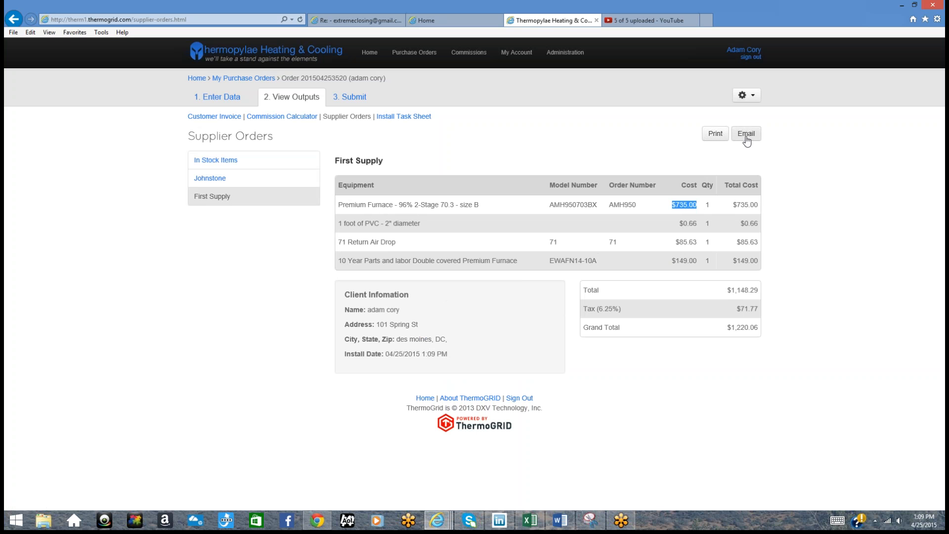
Step: Review the Install Task Sheet's seven tasks and 4.5 labor hours, highlighting the furnace's 3-hour estimate
left_click(402, 117)
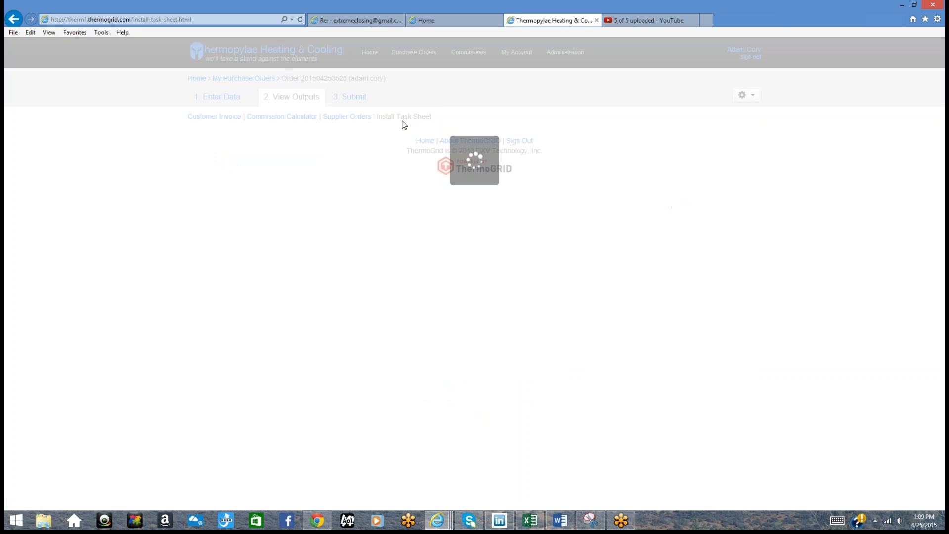
scroll(386, 237, "down", 3)
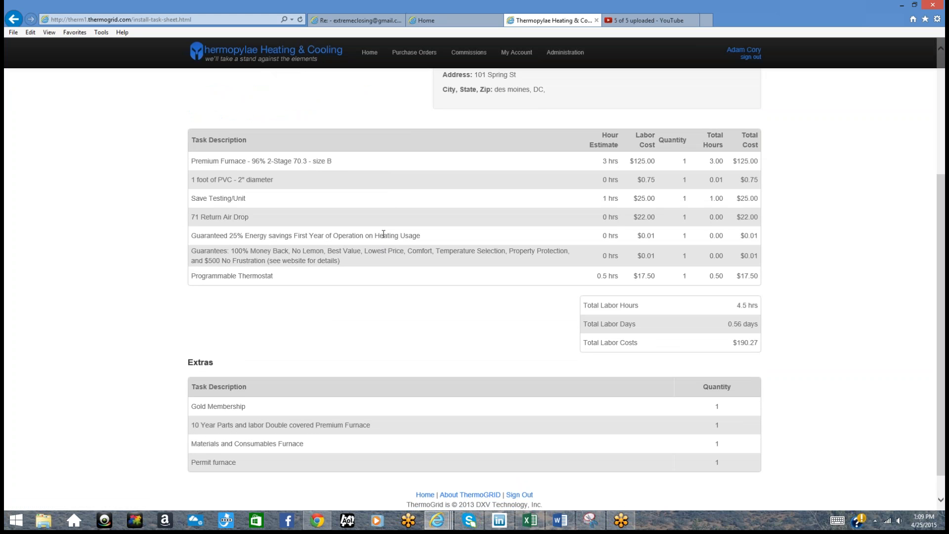
scroll(394, 266, "up", 4)
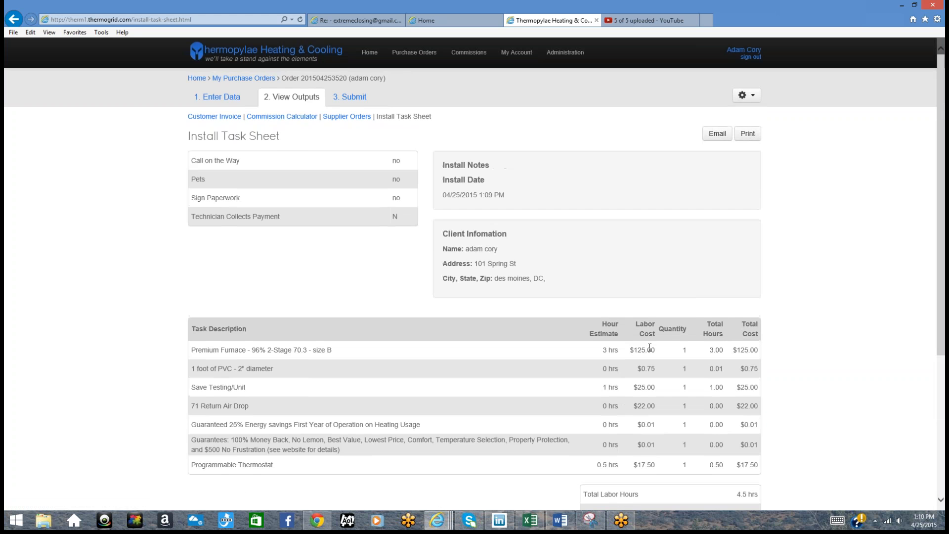
left_click_drag(660, 350, 603, 359)
scroll(679, 405, "down", 3)
left_click_drag(740, 308, 607, 360)
scroll(606, 359, "up", 4)
left_click(490, 313)
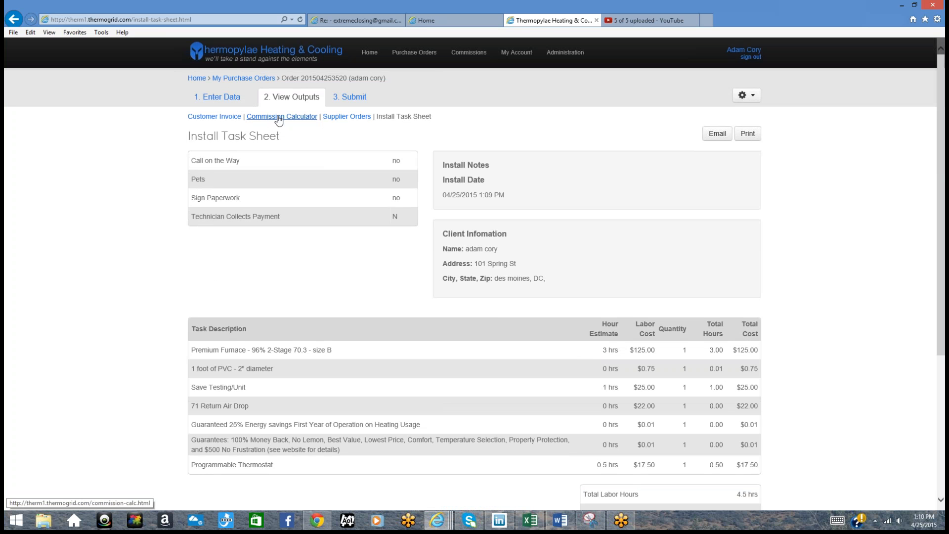
left_click(349, 96)
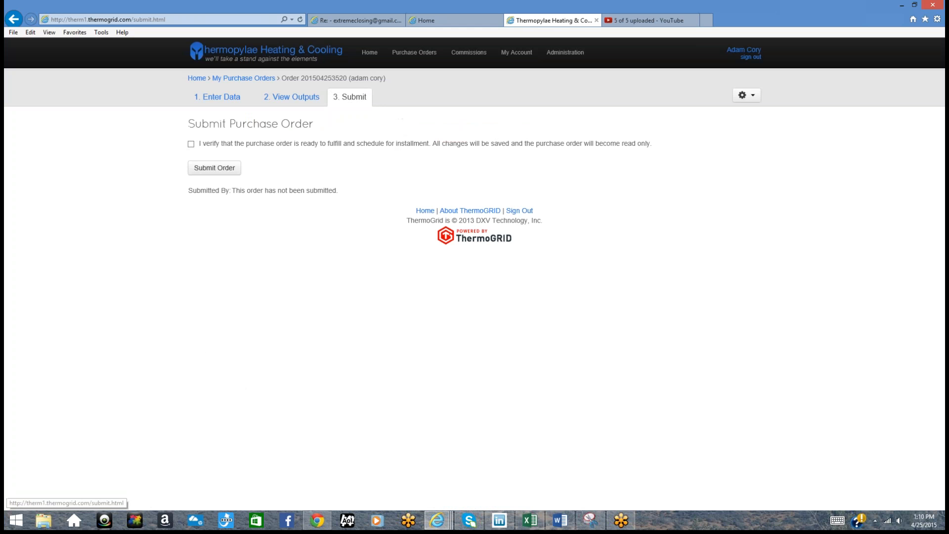
left_click(192, 144)
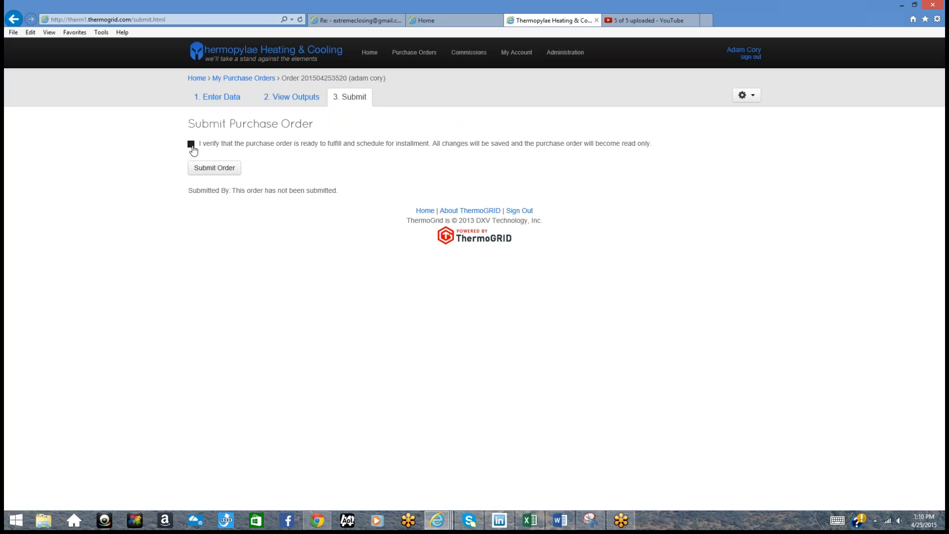
left_click(223, 171)
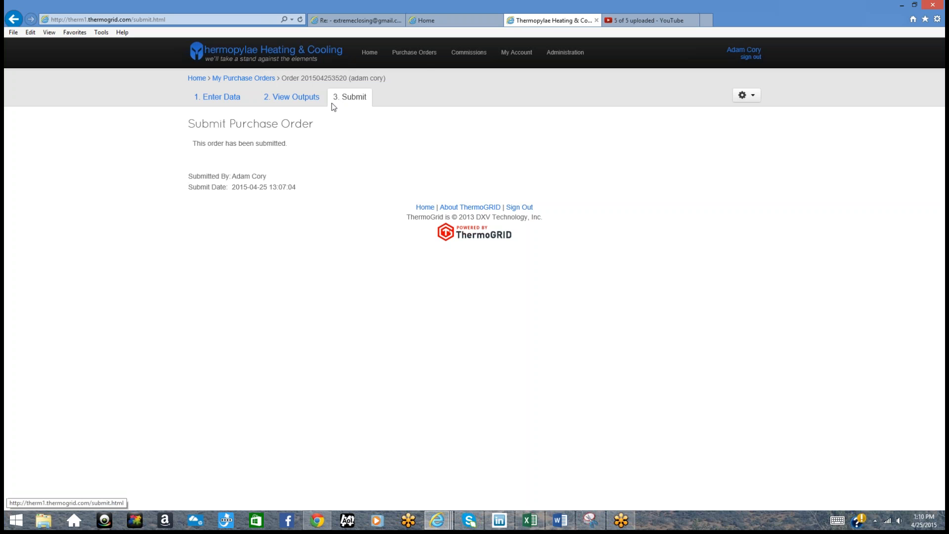
Step: In My Purchase Orders, change the newest submitted order's status back to open
left_click(426, 55)
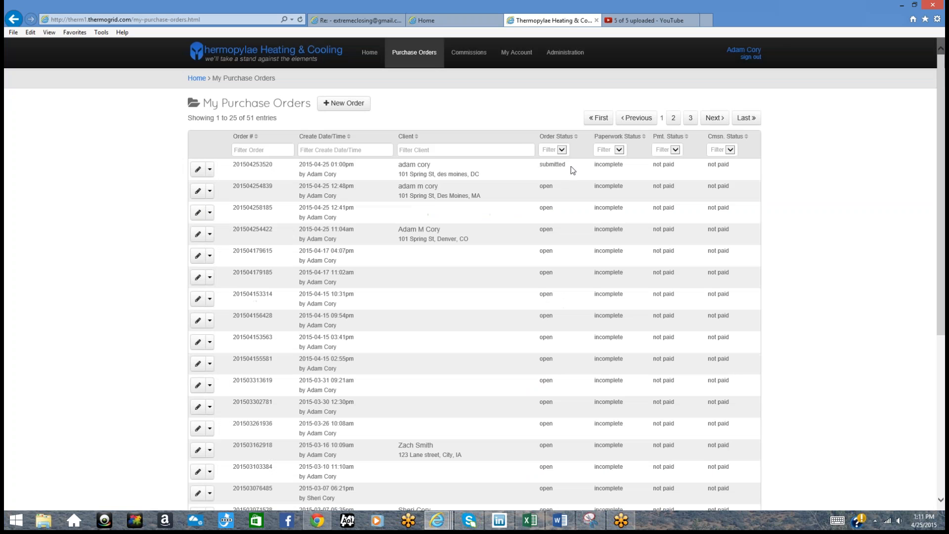
left_click_drag(573, 170, 529, 172)
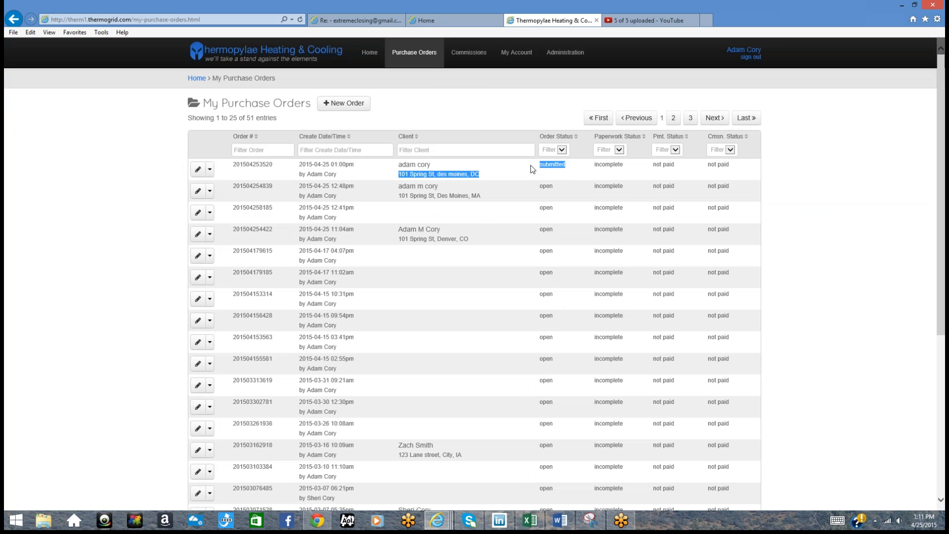
left_click(210, 170)
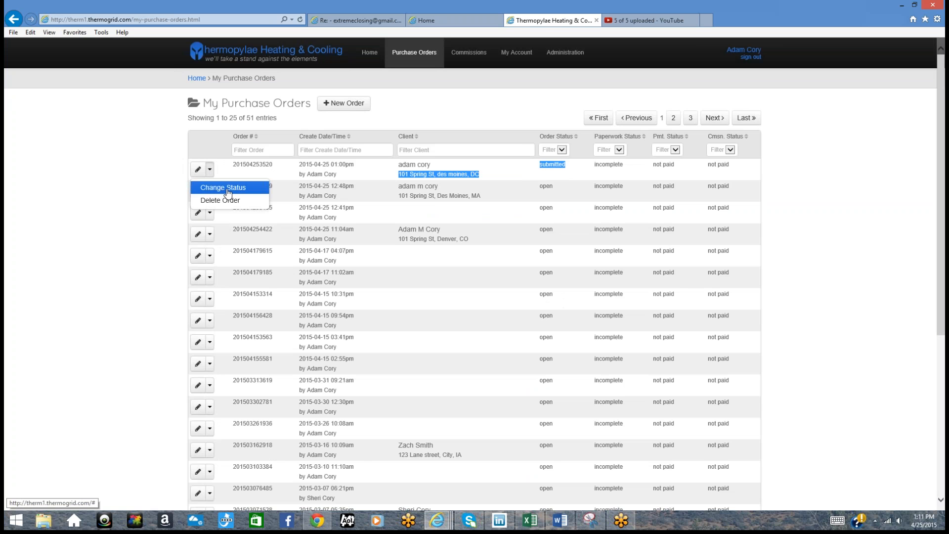
left_click(223, 188)
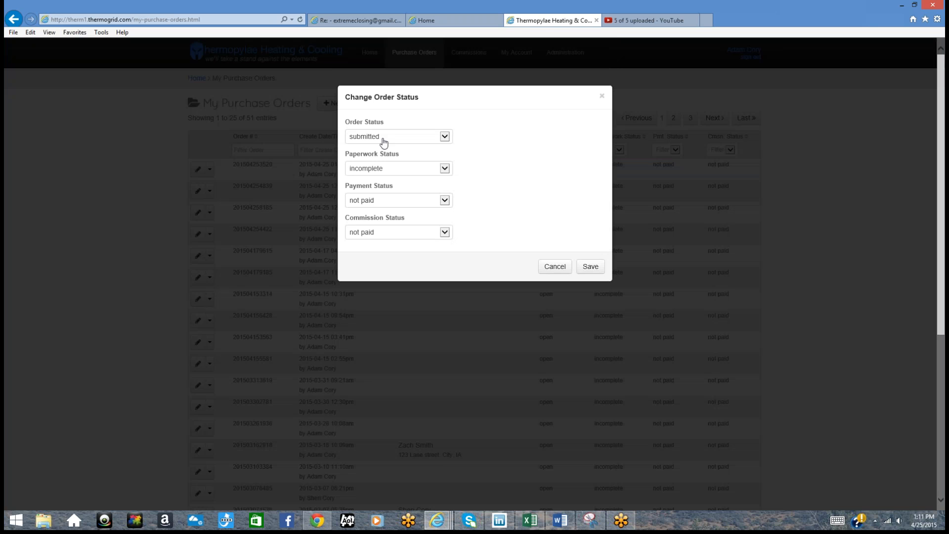
left_click(445, 137)
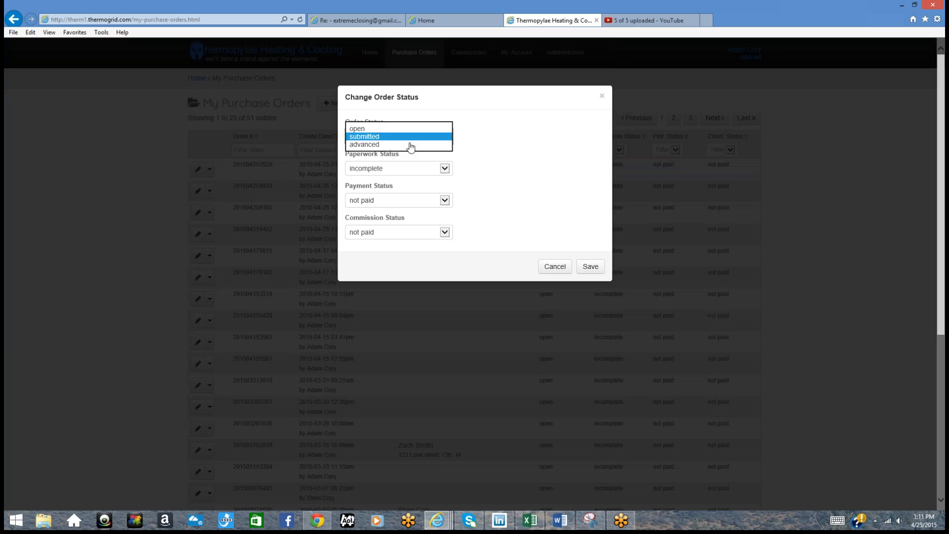
left_click(410, 128)
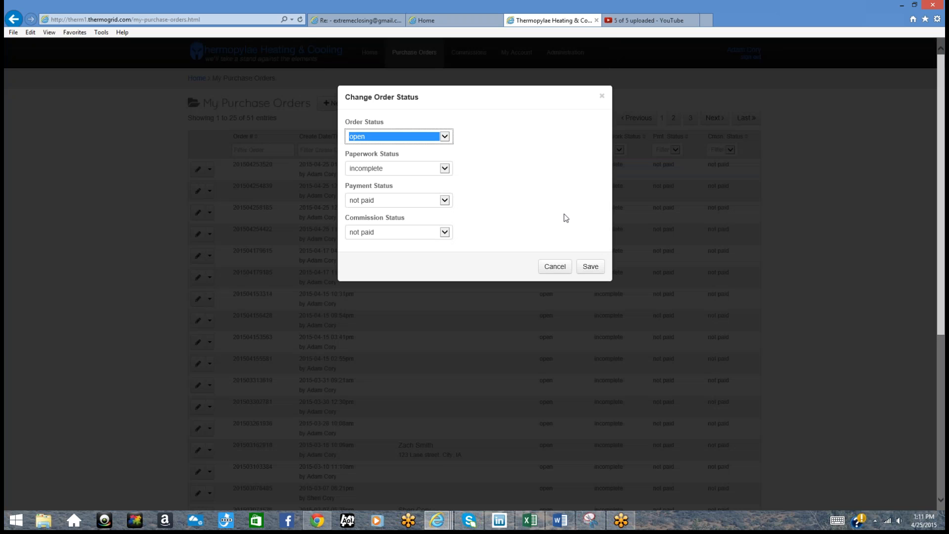
left_click(590, 266)
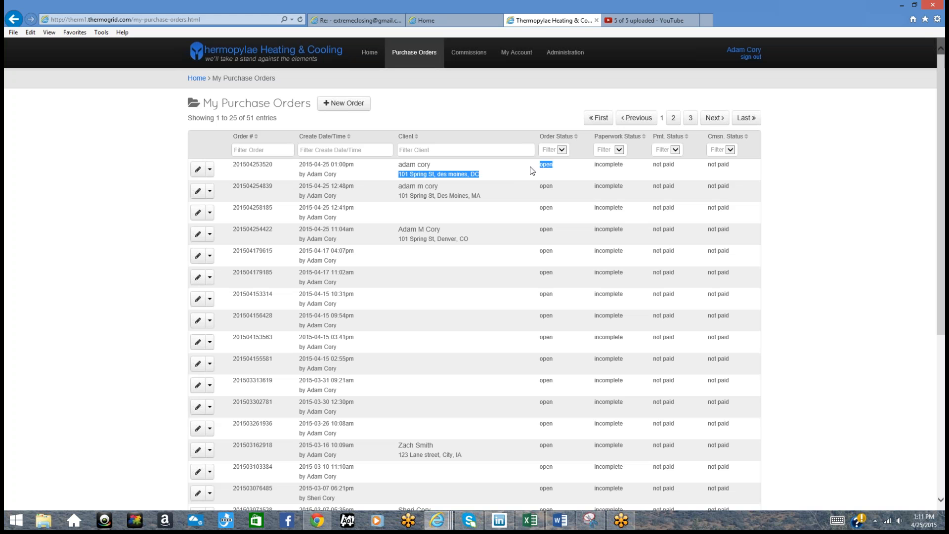
Step: Check the reopened order's row, highlighting its incomplete paperwork and not-paid commission statuses
scroll(551, 239, "down", 6)
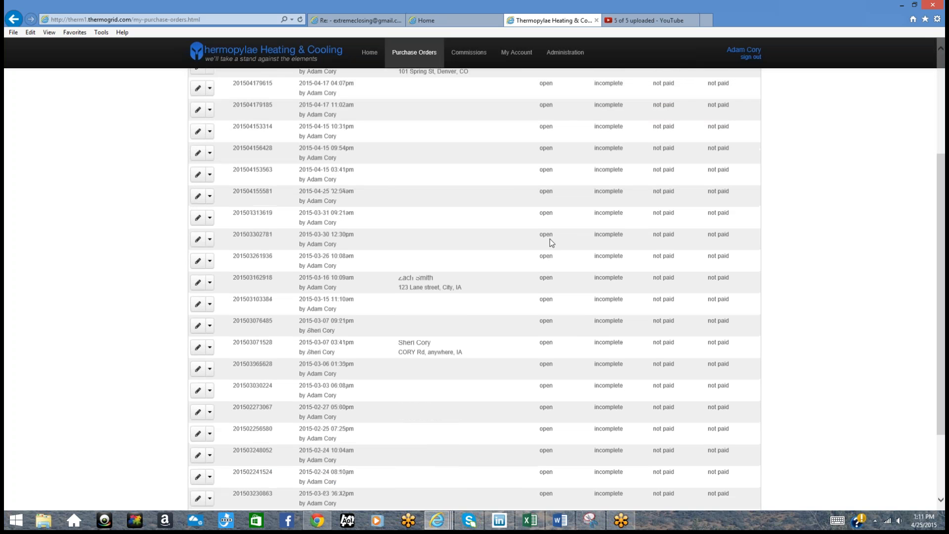
scroll(551, 239, "up", 5)
scroll(549, 239, "up", 1)
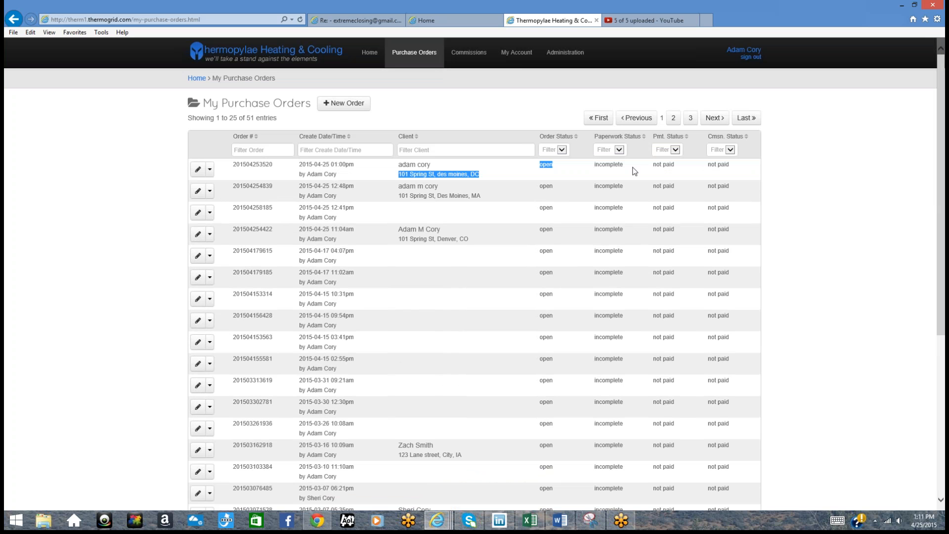
left_click_drag(630, 167, 596, 167)
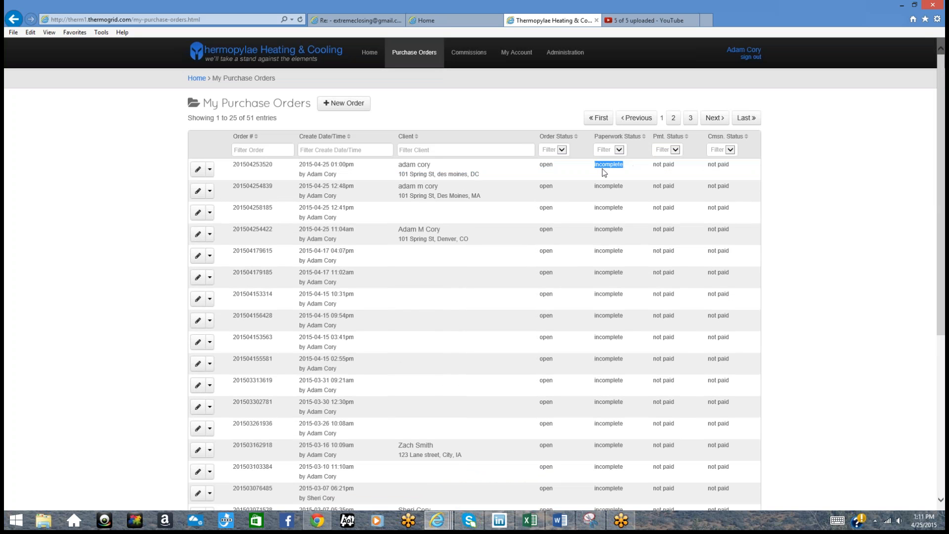
left_click_drag(730, 164, 708, 163)
Step: Set the newest order to paperwork complete, payment paid, commission paid and order status submitted
left_click(209, 169)
left_click(219, 188)
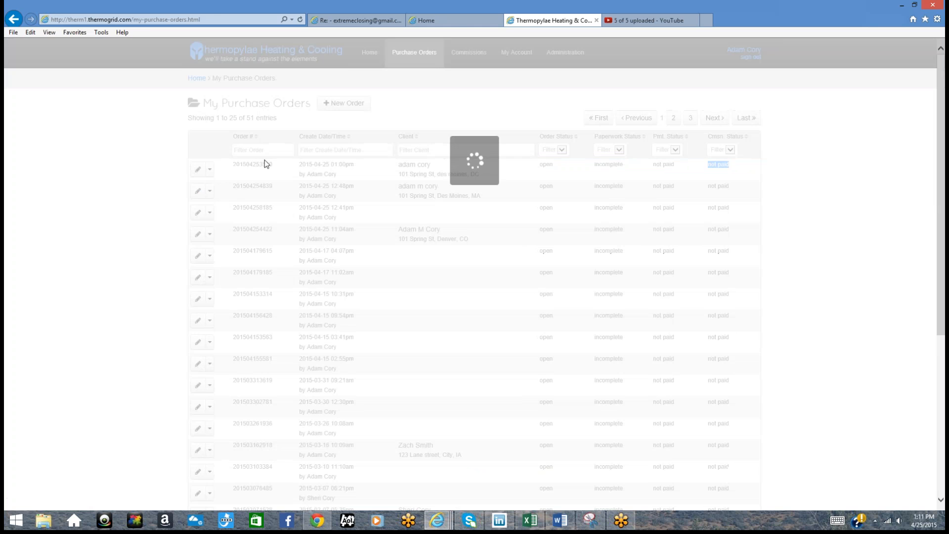
left_click(379, 169)
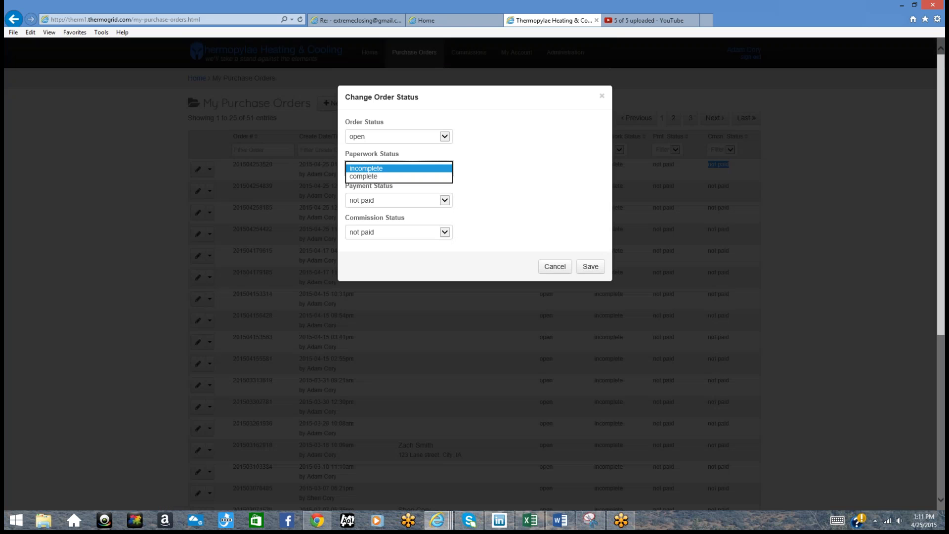
left_click(377, 177)
left_click(377, 201)
left_click(377, 209)
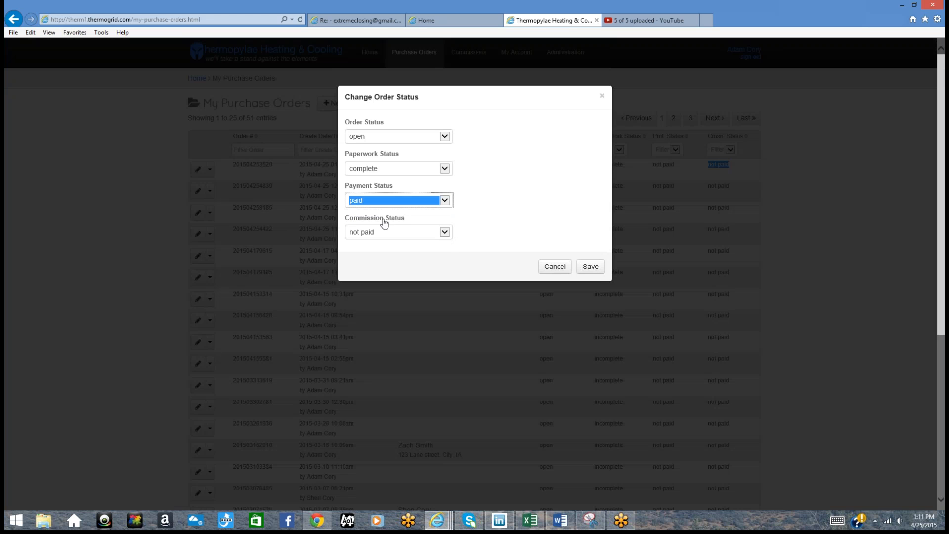
left_click(384, 232)
left_click(383, 242)
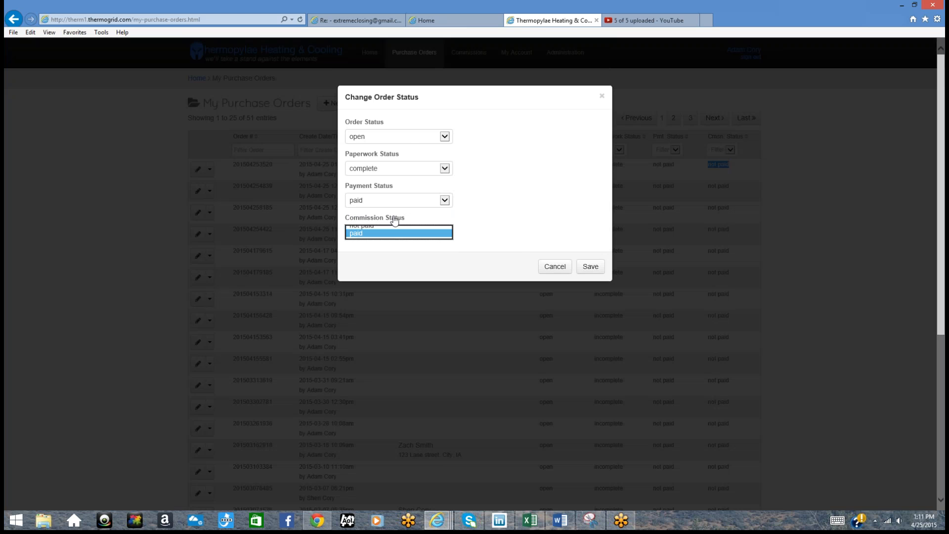
left_click(402, 137)
left_click(391, 143)
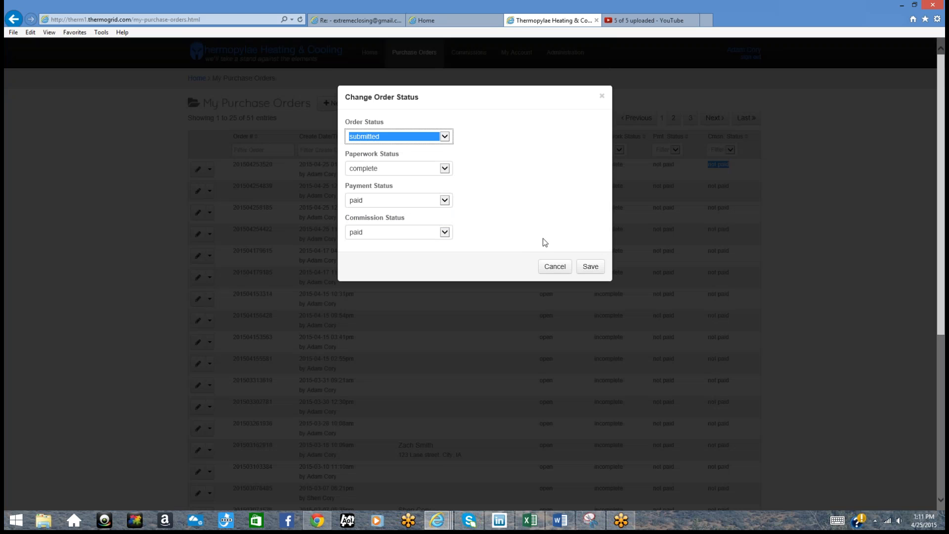
left_click(584, 269)
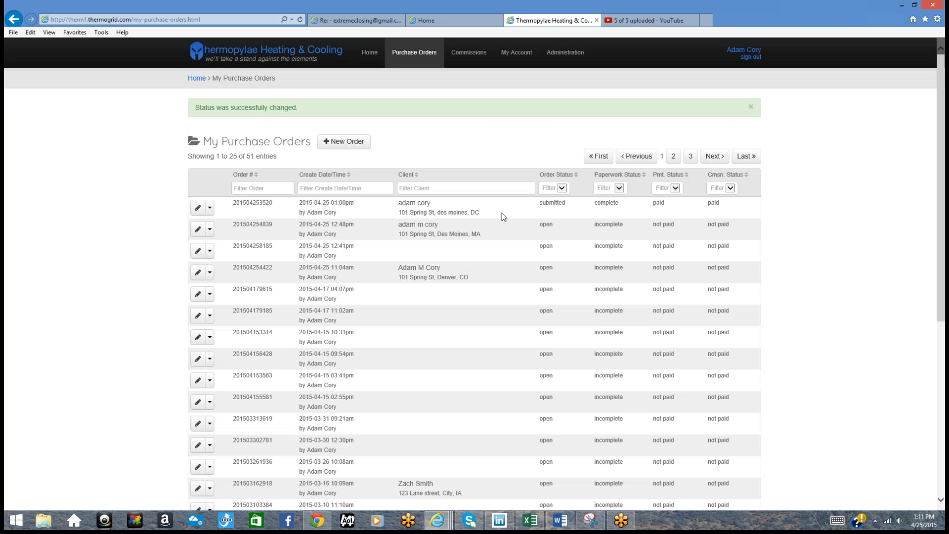